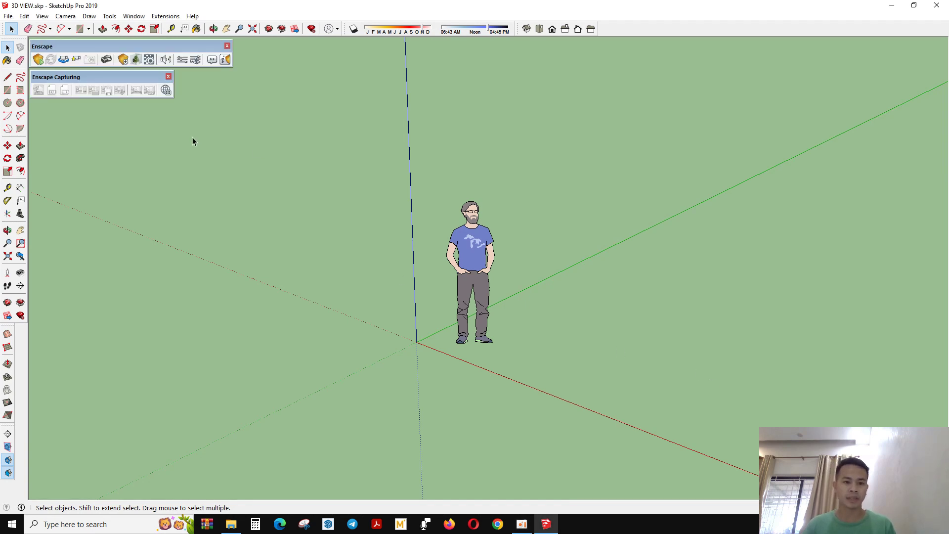
Step: Dock the Enscape and Enscape Capturing toolbars in the top row and orbit slightly around the figure
drag(117, 47, 694, 27)
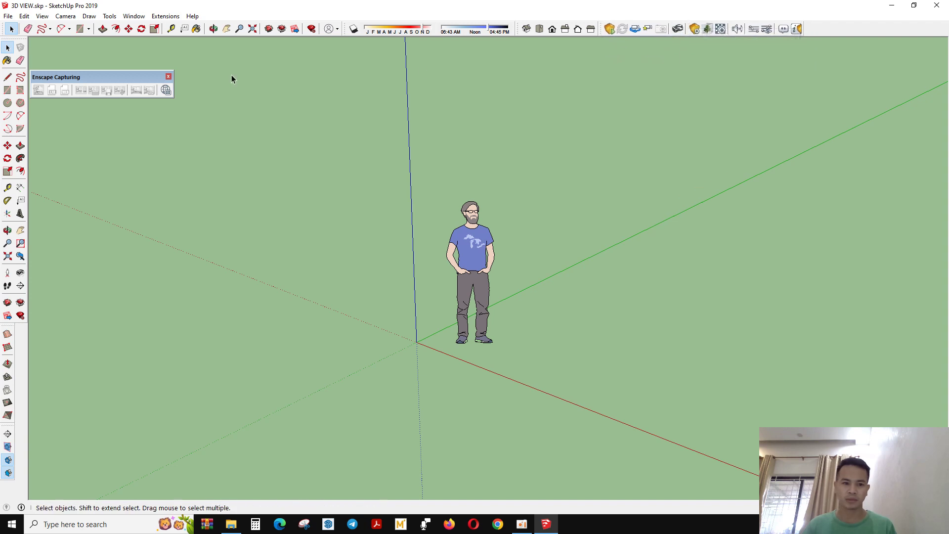
drag(79, 79, 851, 25)
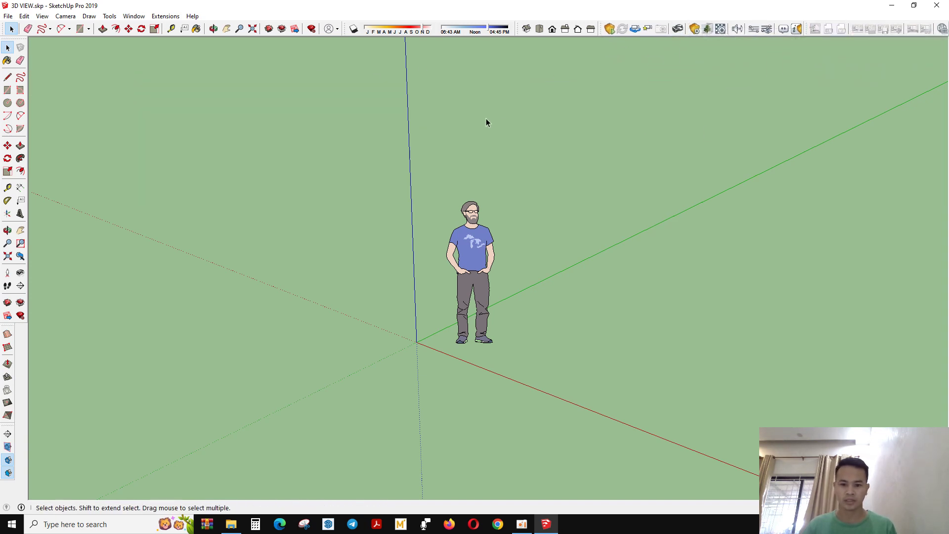
scroll(537, 160, down, 1)
middle_drag(568, 183, 425, 199)
drag(341, 131, 708, 452)
click(450, 293)
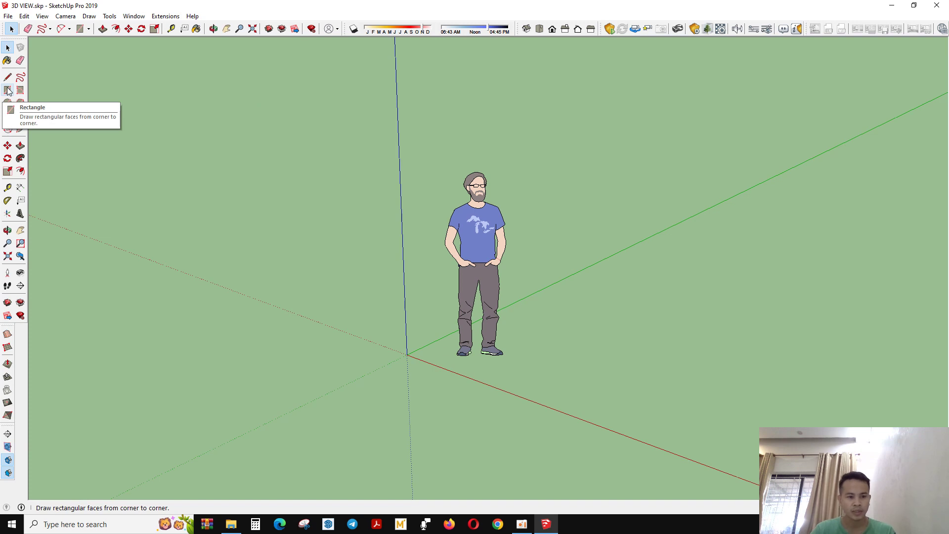
Step: Draw an exact-size square face on the ground from the axes origin beneath the figure's feet
key(o)
drag(430, 258, 479, 436)
key(r)
scroll(410, 356, up, 2)
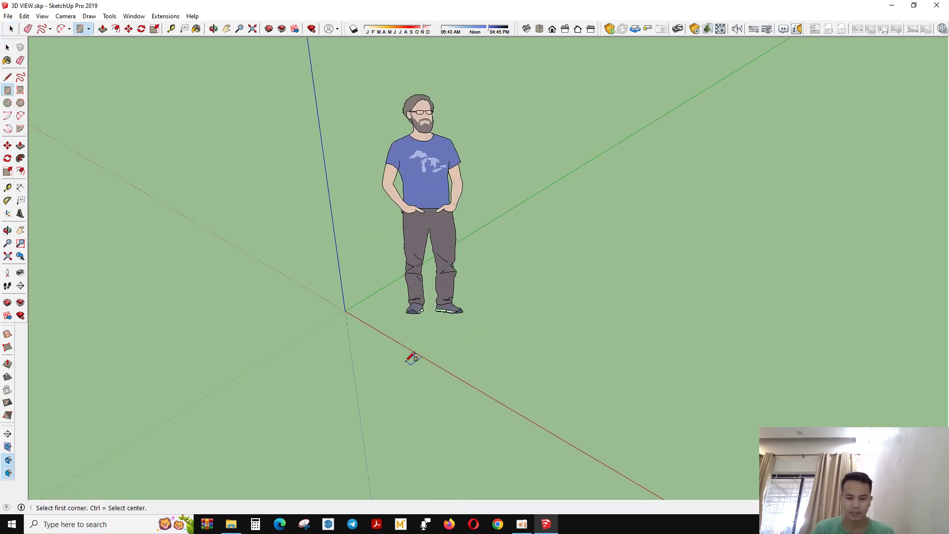
scroll(489, 352, down, 2)
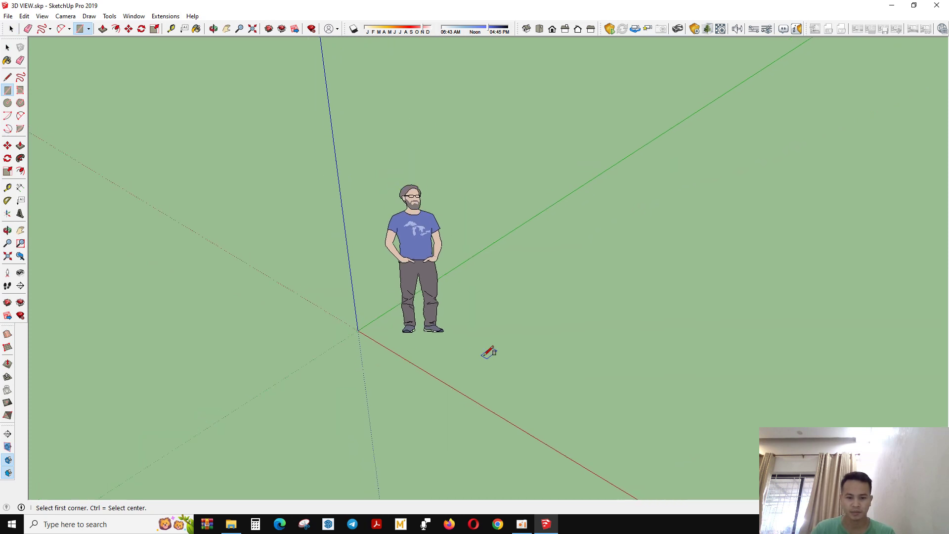
click(358, 330)
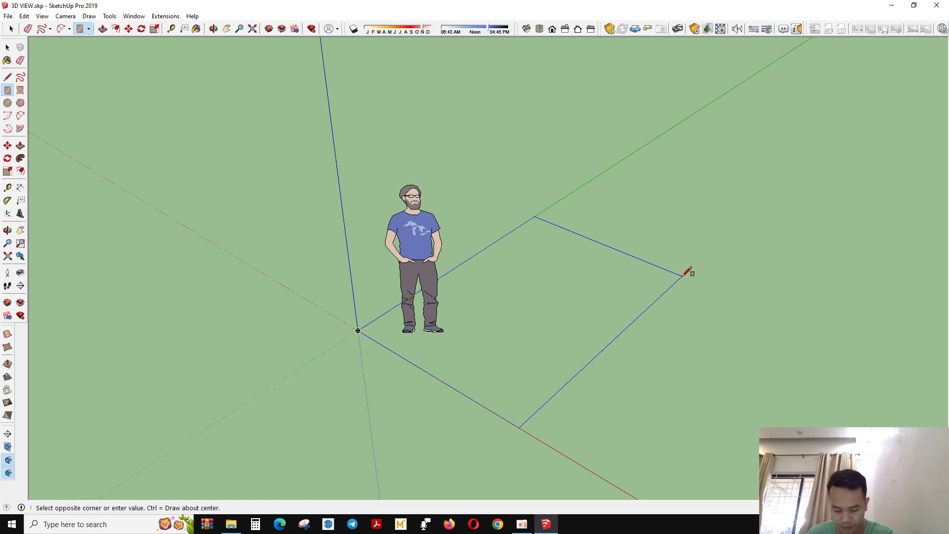
key(Return)
scroll(435, 339, up, 3)
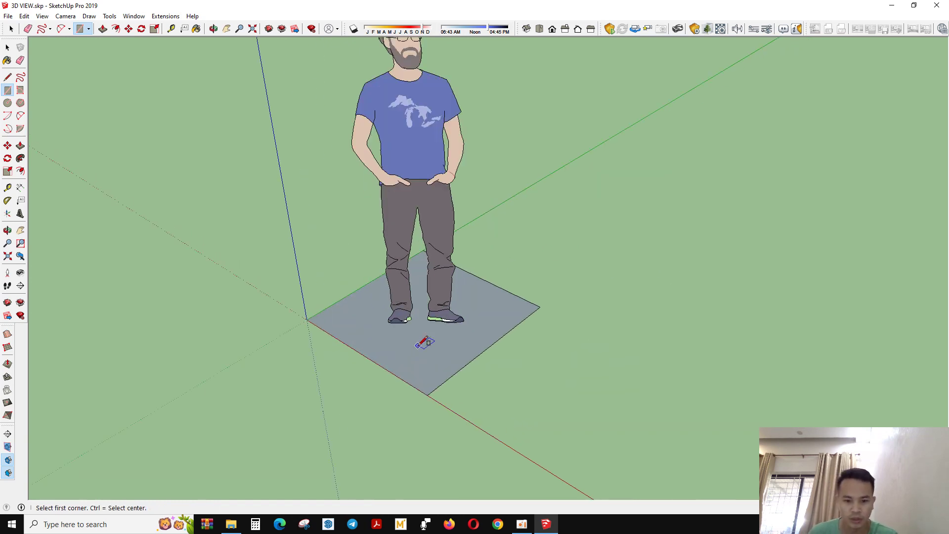
key(space)
middle_drag(435, 339, 515, 382)
scroll(391, 361, up, 2)
scroll(514, 381, down, 2)
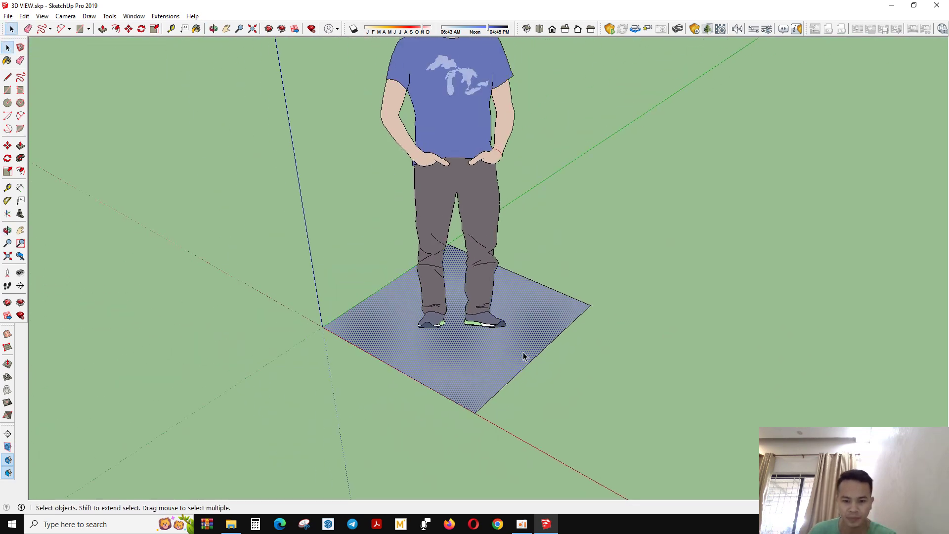
scroll(524, 356, down, 2)
Step: Draw a trial rectangle from the red axis, then delete it with its edges
key(r)
scroll(334, 325, down, 2)
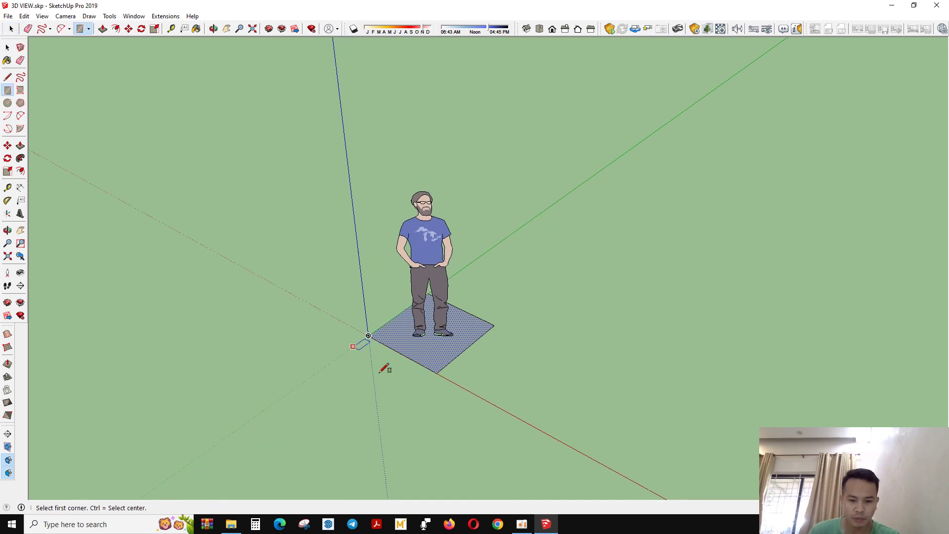
click(435, 388)
scroll(464, 396, down, 2)
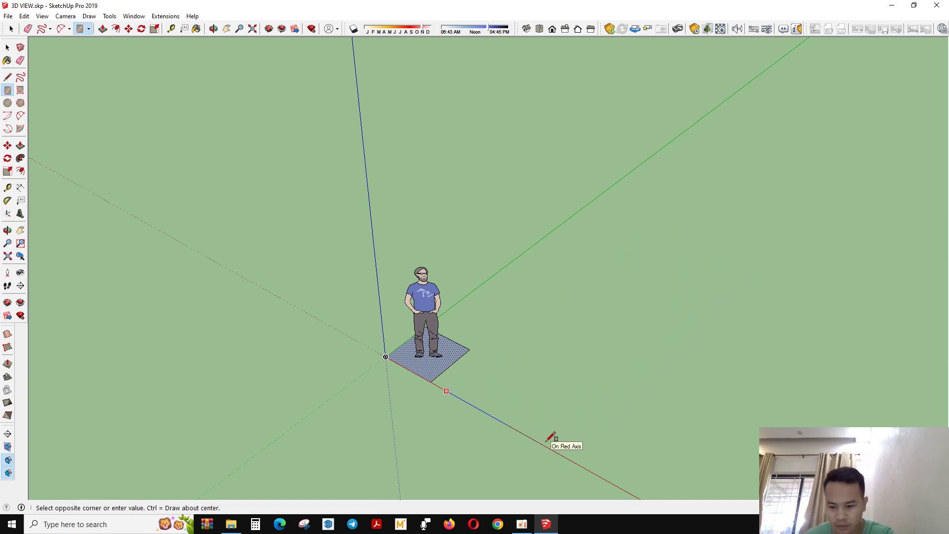
click(686, 328)
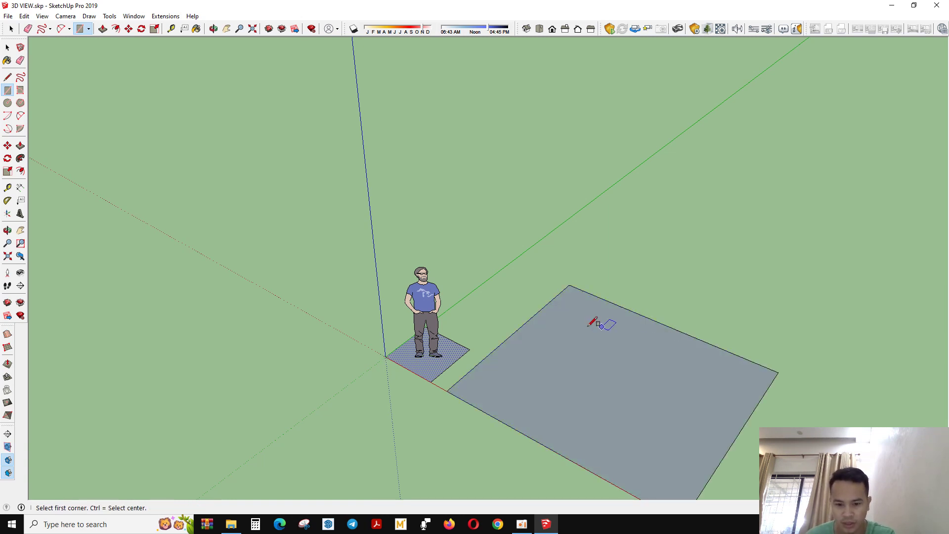
middle_drag(604, 323, 603, 376)
key(space)
double_click(604, 377)
key(Delete)
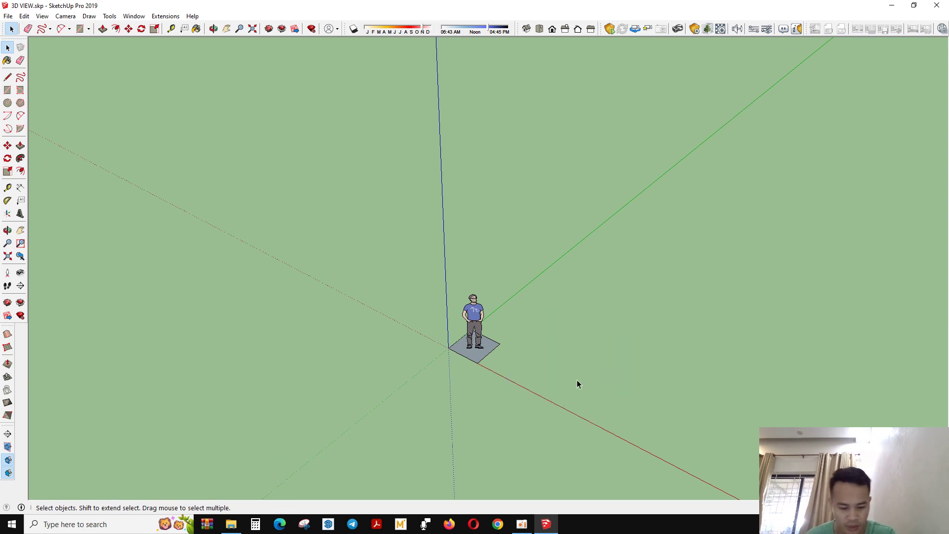
Step: Draw a long narrow rectangle starting on the red axis away from the square, and select it
key(c)
key(space)
key(r)
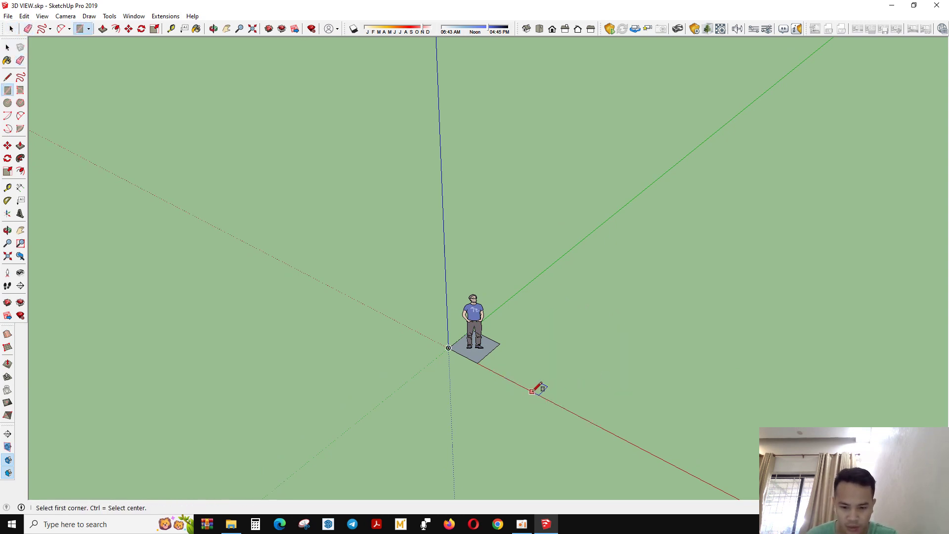
click(532, 391)
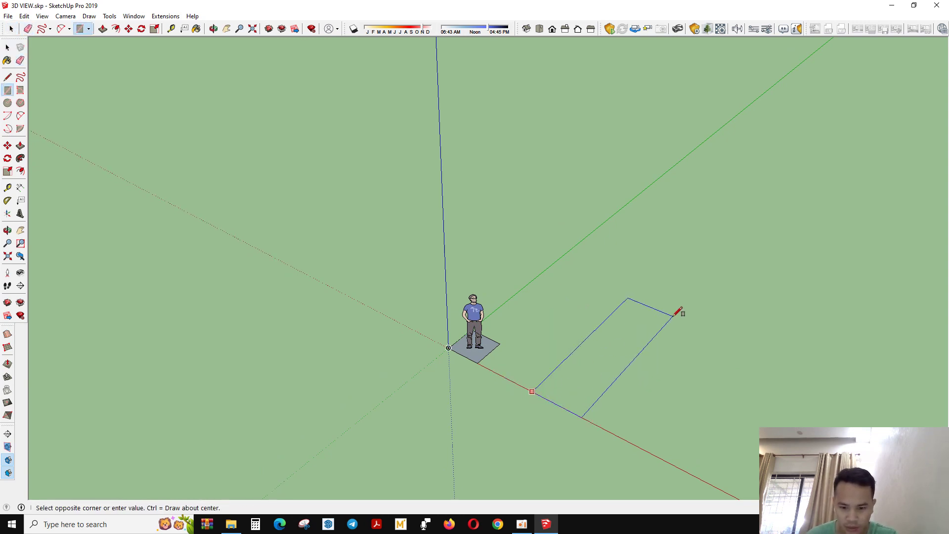
click(701, 303)
key(space)
scroll(583, 381, up, 3)
middle_drag(571, 387, 593, 386)
click(600, 402)
Step: Dimension the long rectangle's edges: 400.00 cm length and 100.00 cm width
key(t)
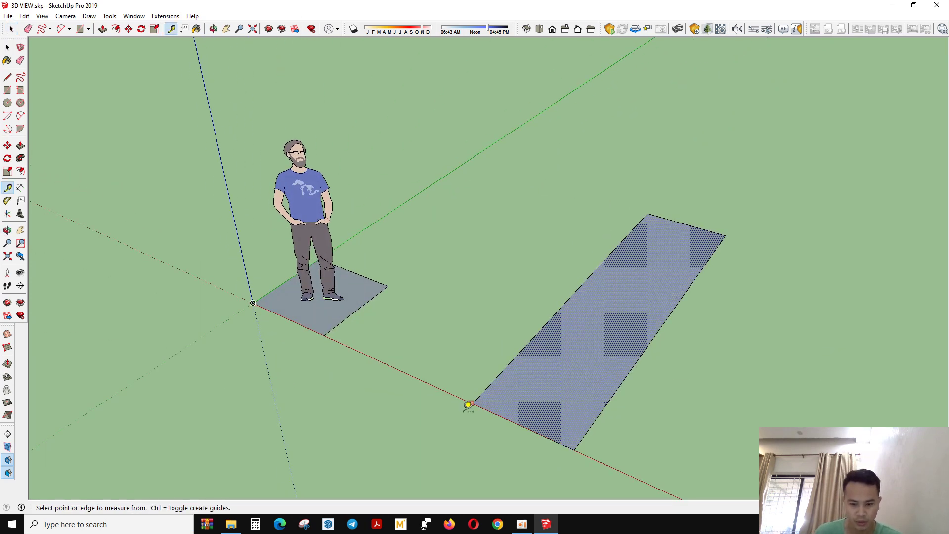
scroll(474, 385, down, 2)
key(space)
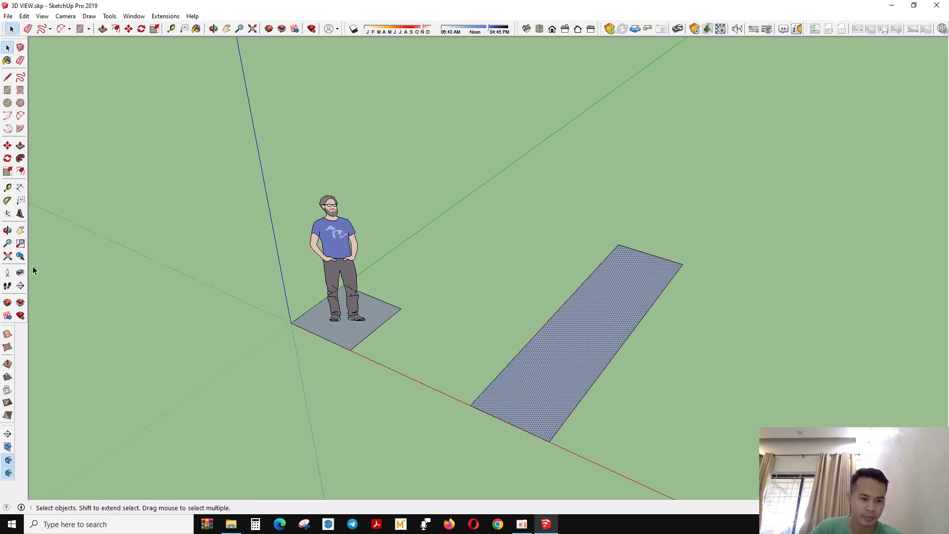
click(20, 187)
click(549, 442)
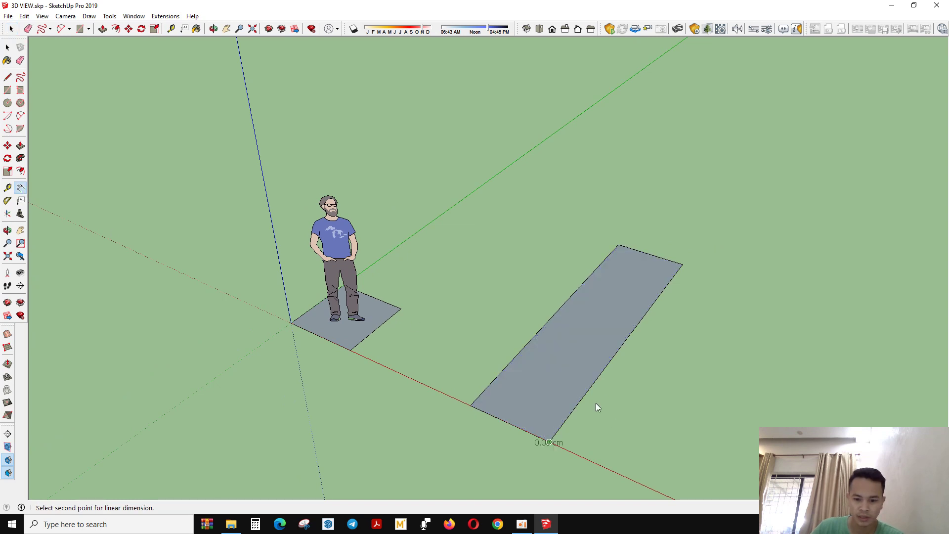
click(683, 265)
click(731, 303)
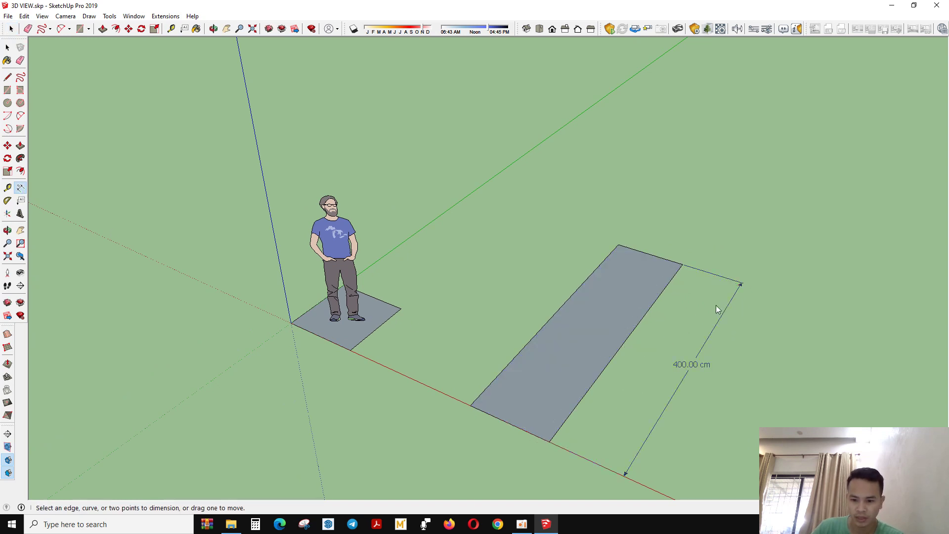
click(683, 266)
click(620, 246)
click(625, 242)
click(630, 243)
click(653, 223)
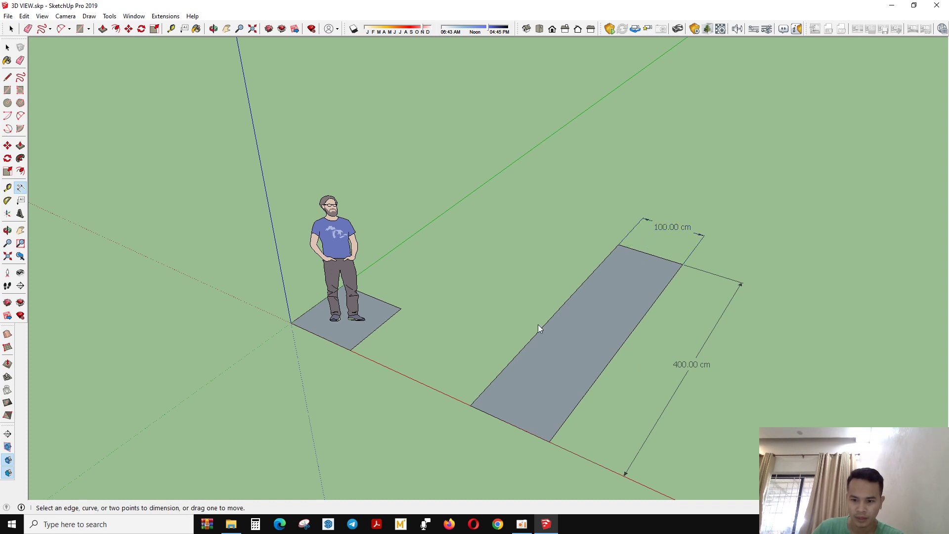
Step: Move the rectangle and its dimensions flush against the square beneath the figure
middle_drag(538, 324, 641, 323)
key(space)
drag(492, 196, 774, 454)
key(o)
drag(692, 396, 640, 390)
key(m)
click(510, 379)
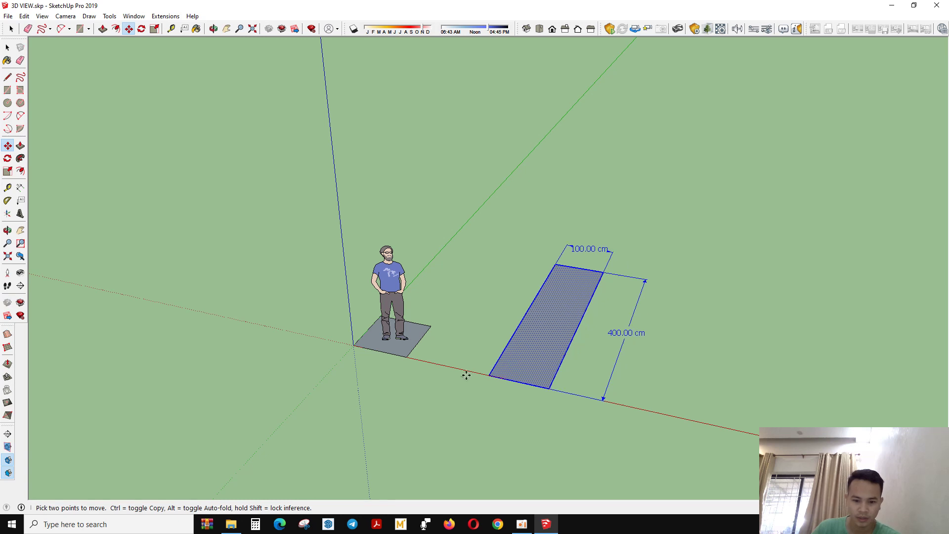
click(409, 360)
key(space)
middle_drag(503, 387, 477, 367)
click(435, 381)
scroll(475, 365, up, 1)
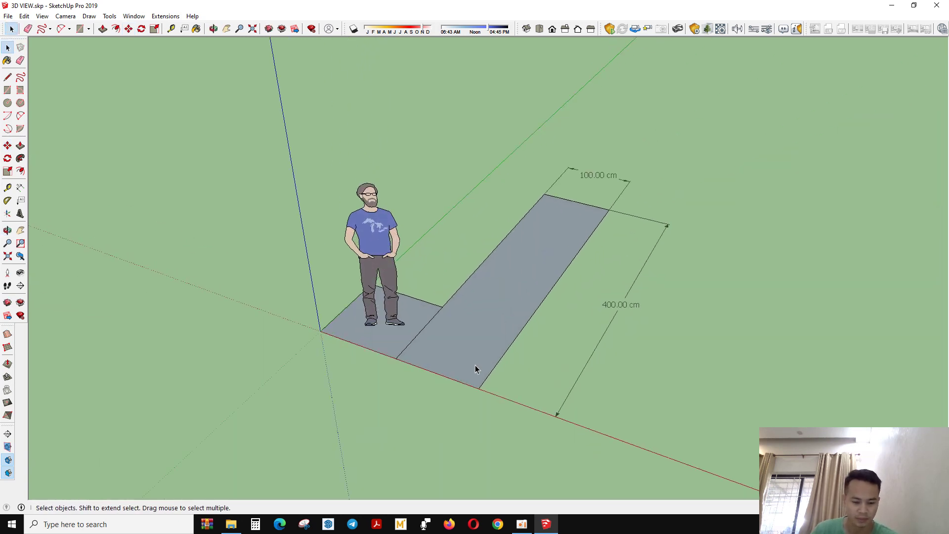
Step: Start a rectangle where the two floor faces meet, then cancel it
key(r)
click(397, 356)
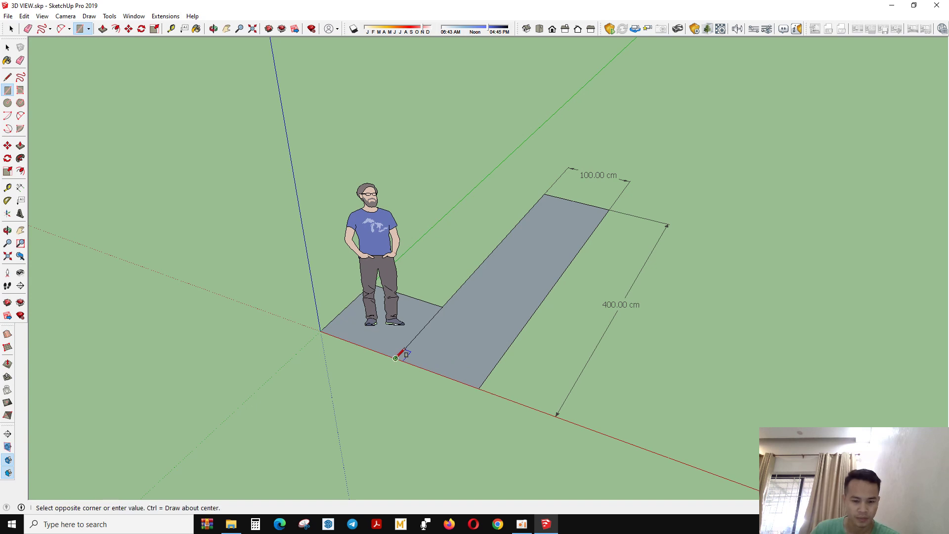
key(space)
scroll(391, 375, down, 2)
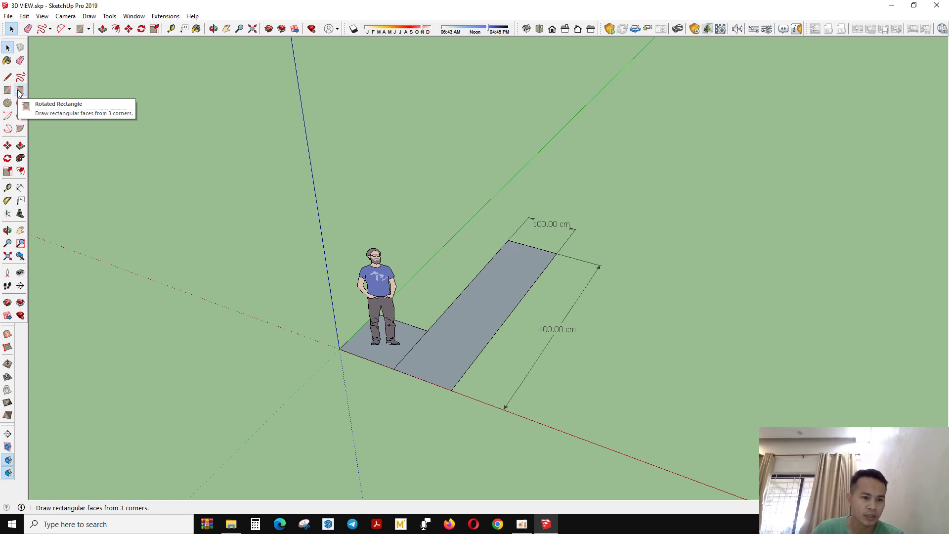
Step: Select the floor faces and dimensions without the scale figure and check their context menu
click(20, 91)
scroll(408, 356, up, 4)
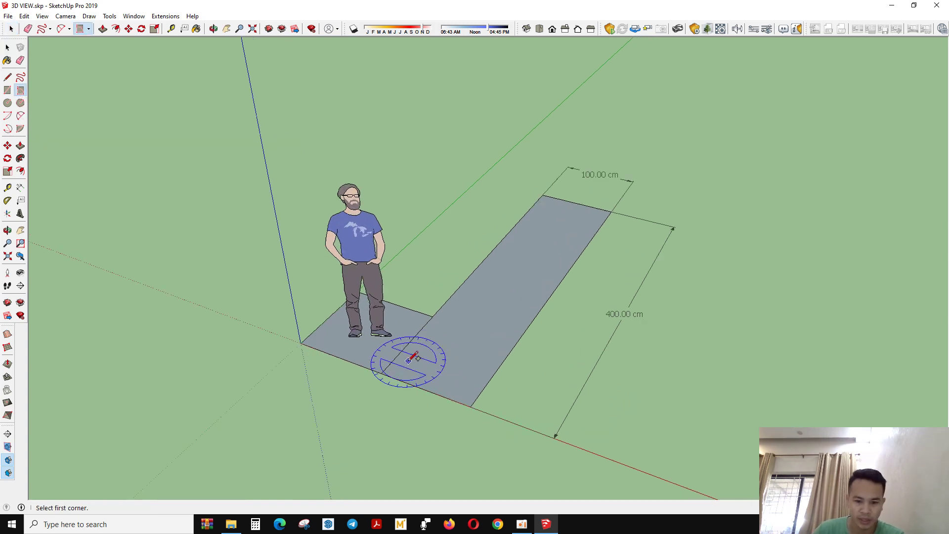
key(space)
scroll(297, 329, down, 2)
drag(142, 130, 703, 470)
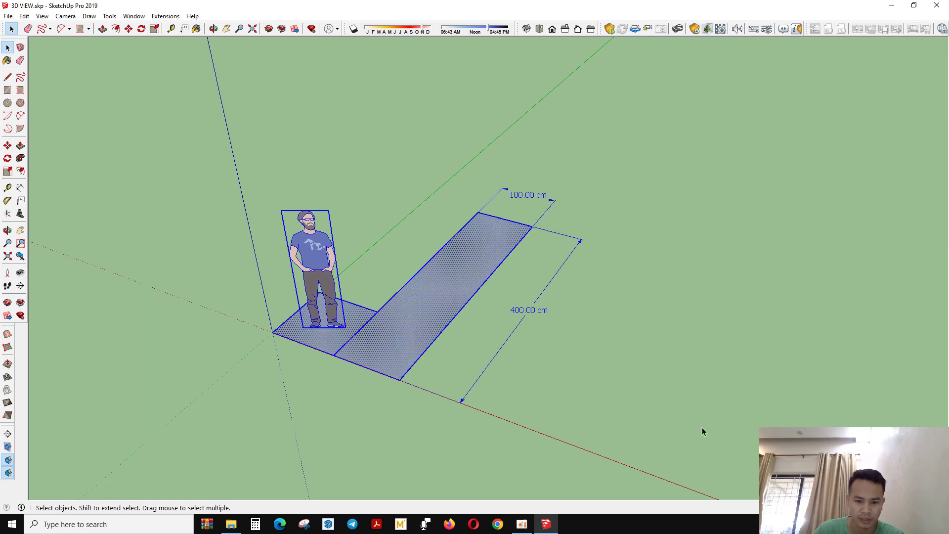
key(ctrl+t)
drag(183, 146, 647, 475)
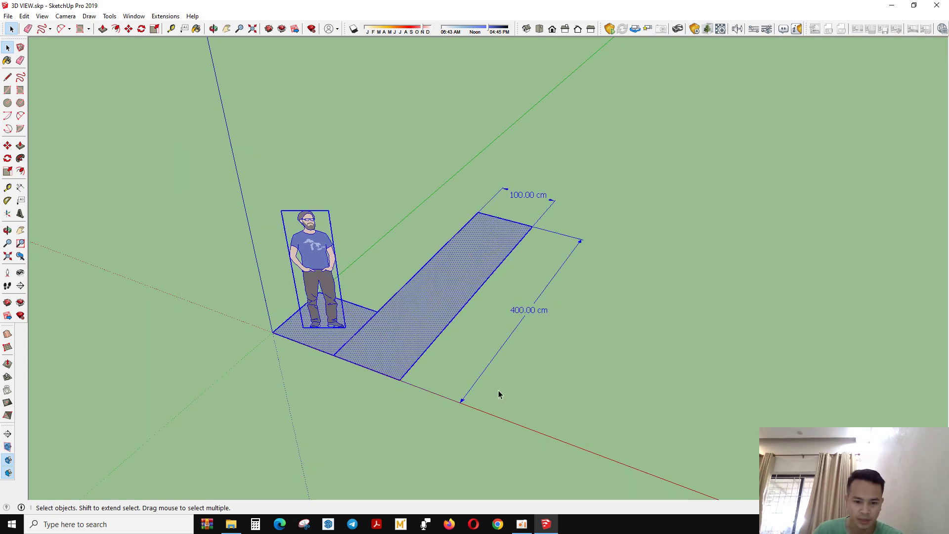
right_click(313, 248)
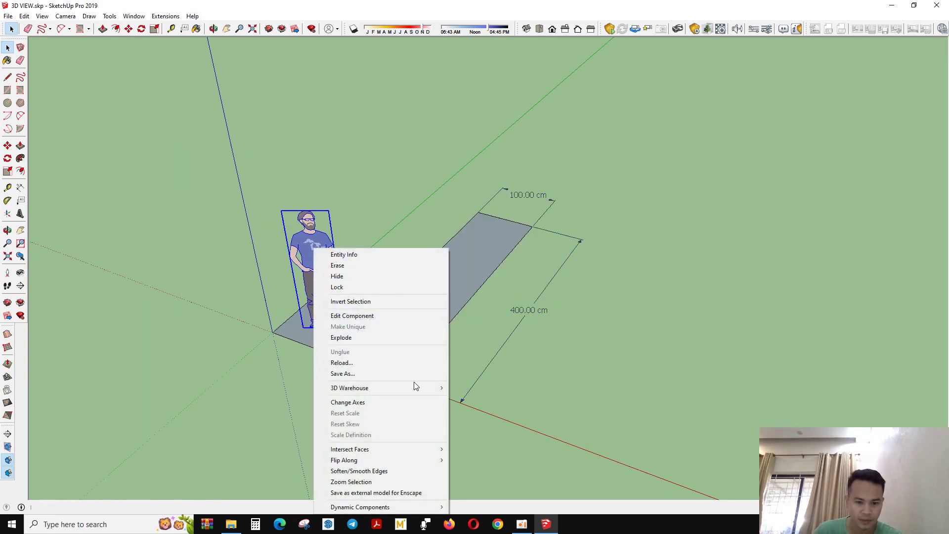
drag(190, 152, 510, 391)
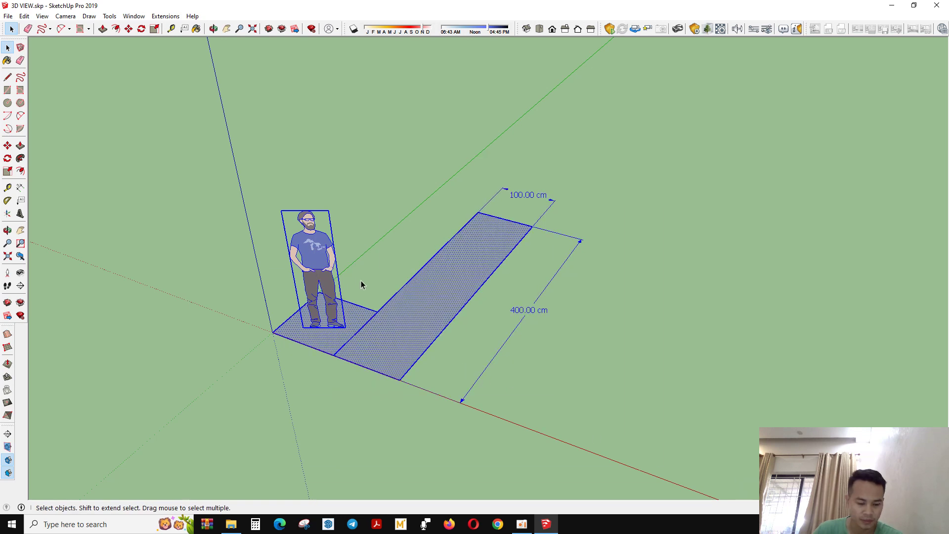
shift+click(313, 258)
right_click(393, 332)
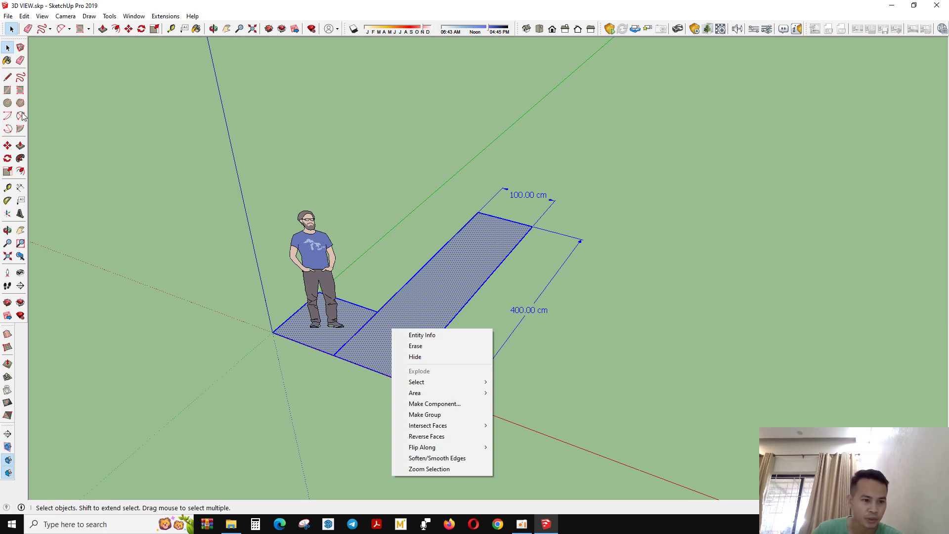
click(20, 90)
Step: Draw a large upright rotated rectangle along the floor strip, then start another beside the red axis
click(20, 90)
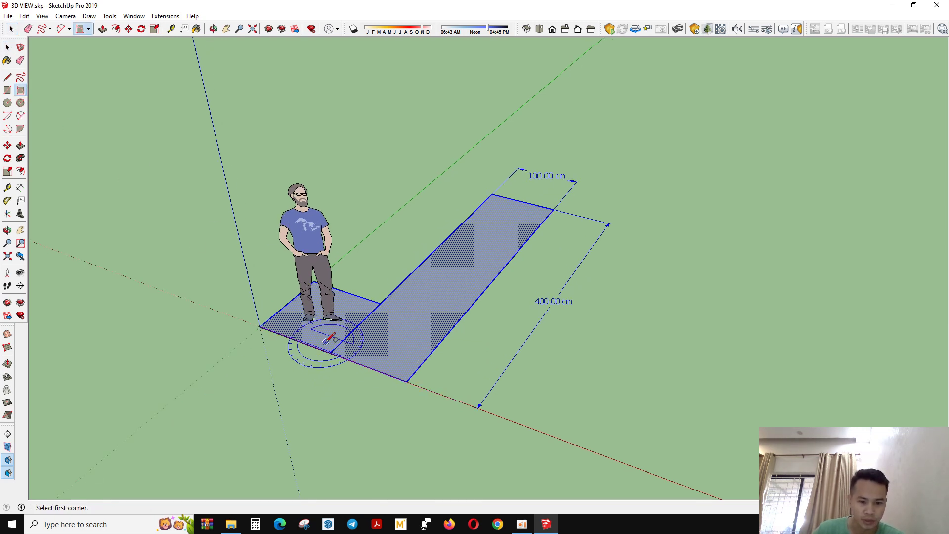
click(330, 352)
click(492, 194)
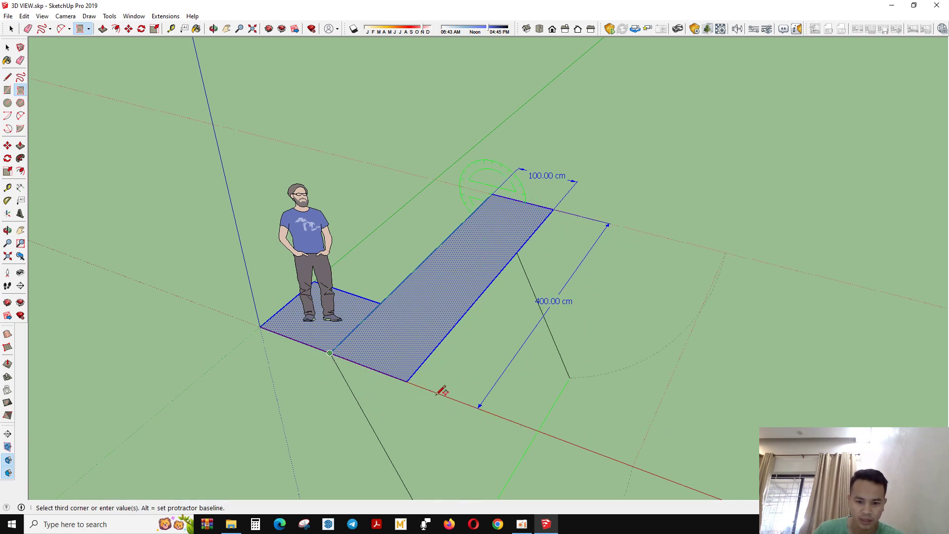
scroll(577, 250, down, 1)
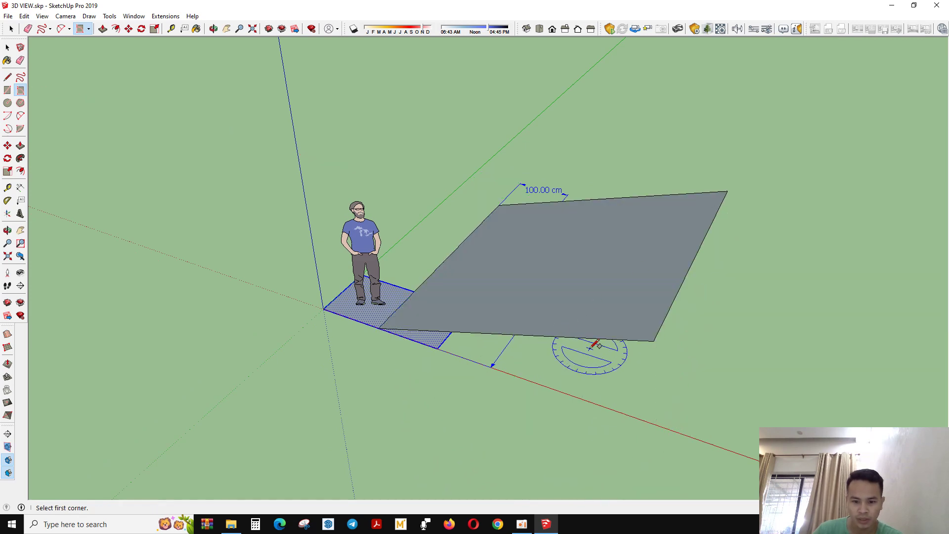
middle_drag(593, 343, 503, 304)
scroll(503, 305, down, 3)
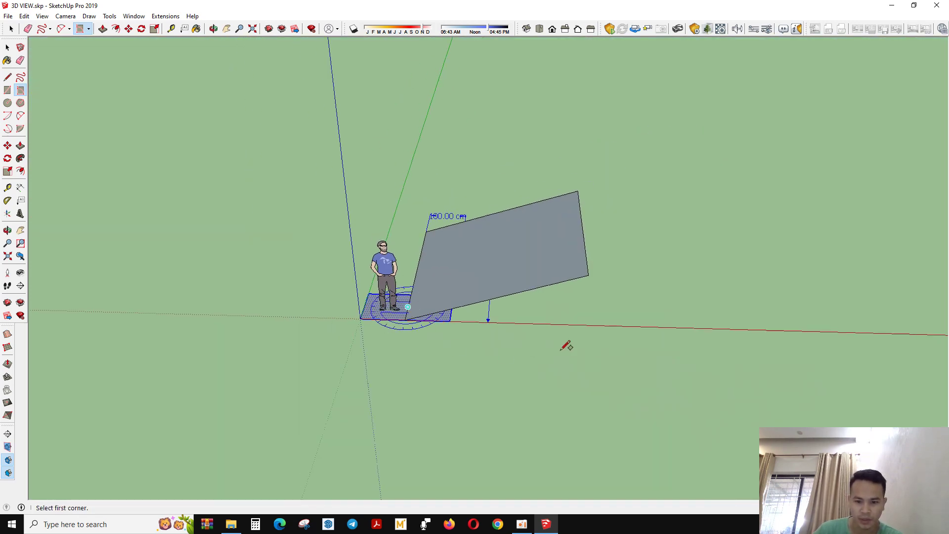
click(576, 327)
Step: Finish the flat rotated rectangle on the ground beside the red axis
click(701, 328)
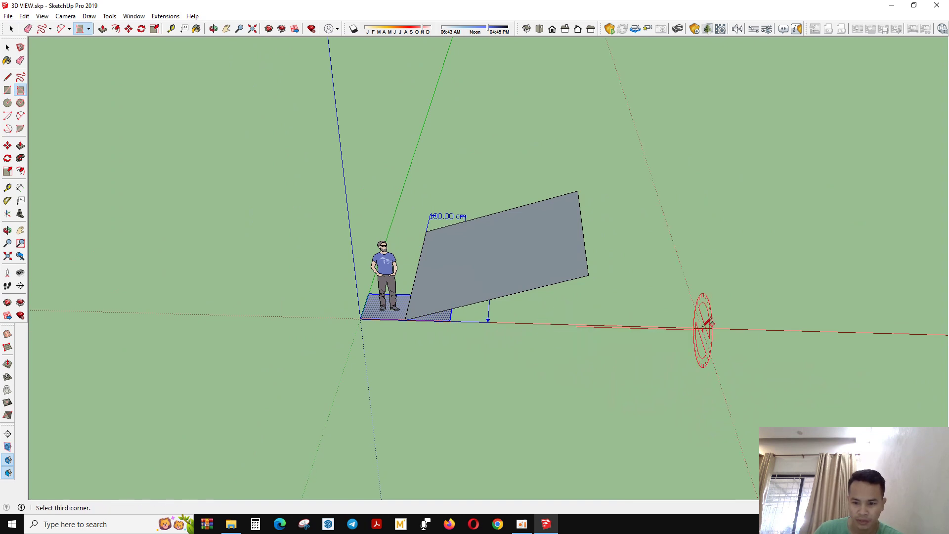
click(732, 393)
middle_drag(700, 445, 464, 342)
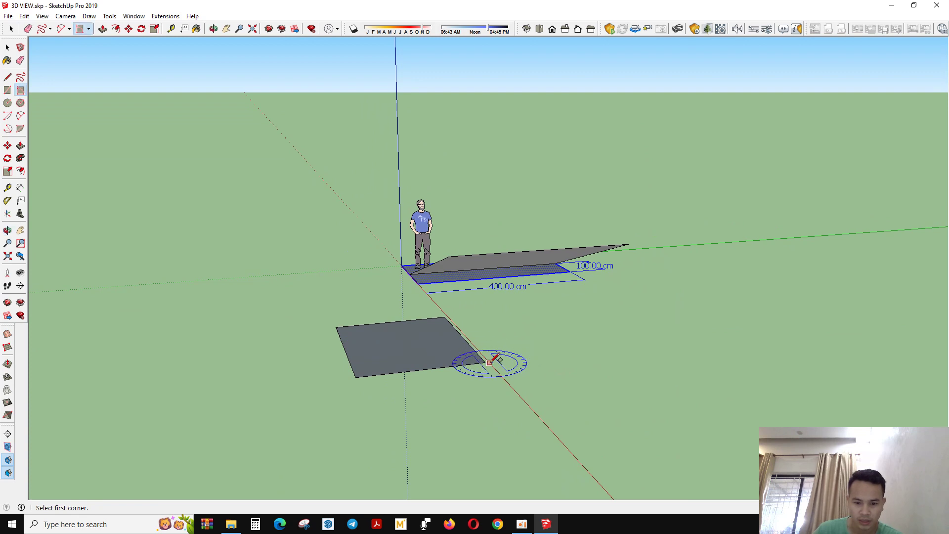
Step: Draw two upright rectangular faces rising from the ground rectangle's corners
click(490, 363)
click(490, 309)
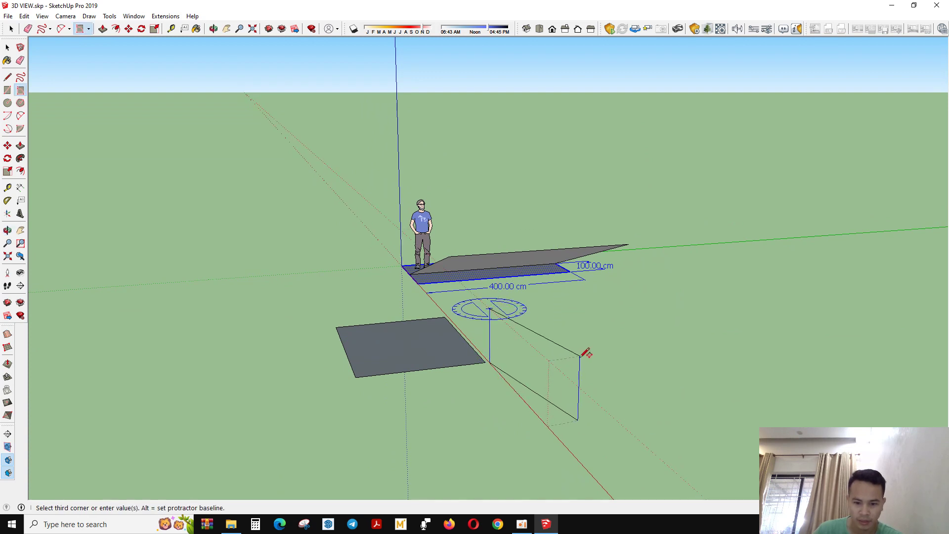
middle_drag(587, 354, 452, 409)
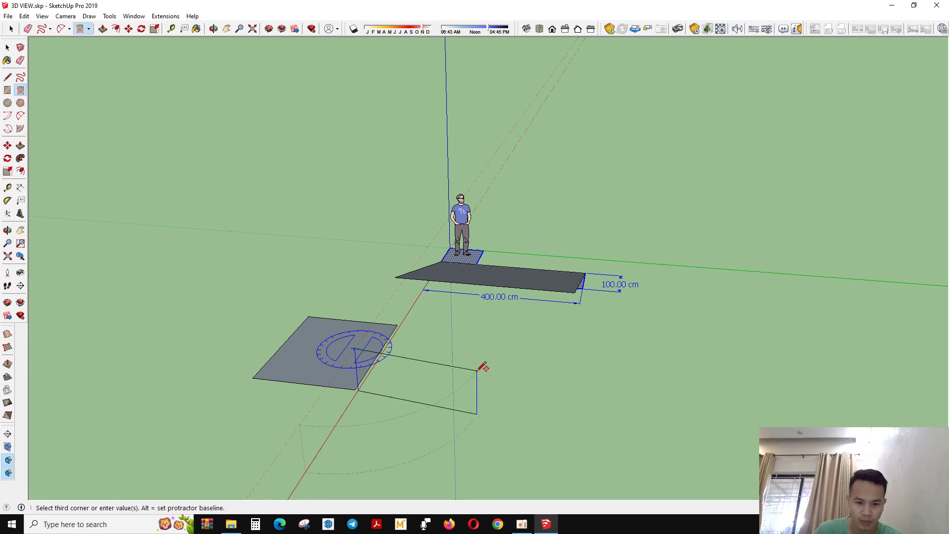
click(483, 365)
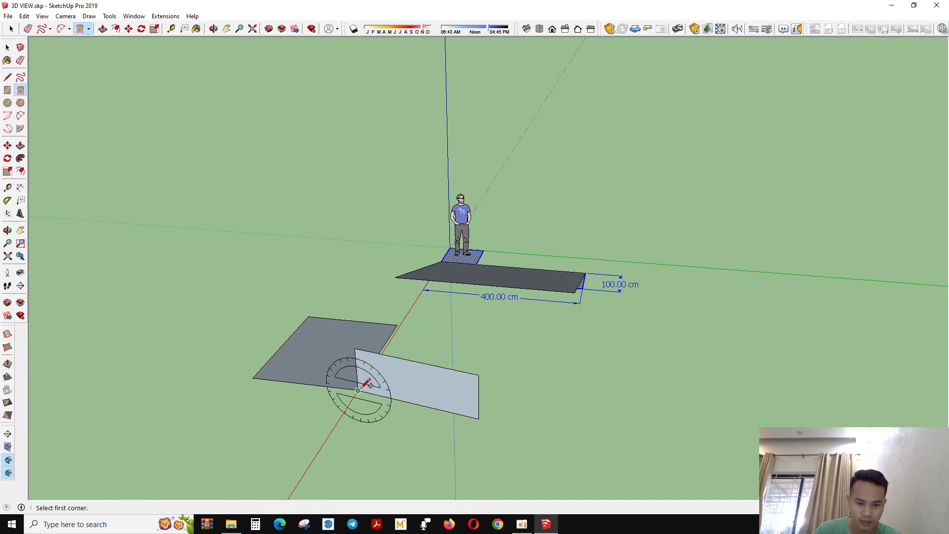
click(357, 390)
click(355, 349)
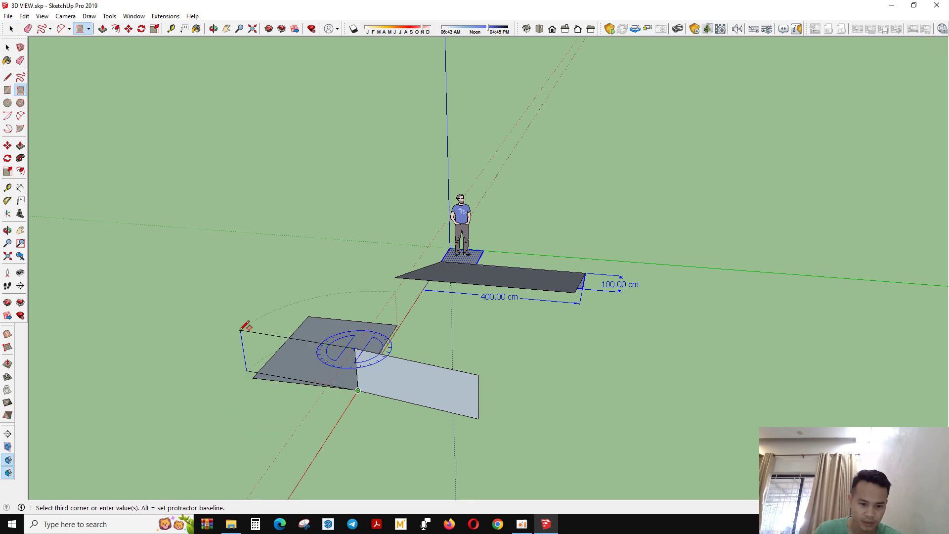
click(229, 349)
Step: Select the large grey rectangle face, then deselect it and orbit to inspect the faces
middle_drag(229, 350, 530, 371)
scroll(388, 485, down, 3)
double_click(503, 331)
click(402, 370)
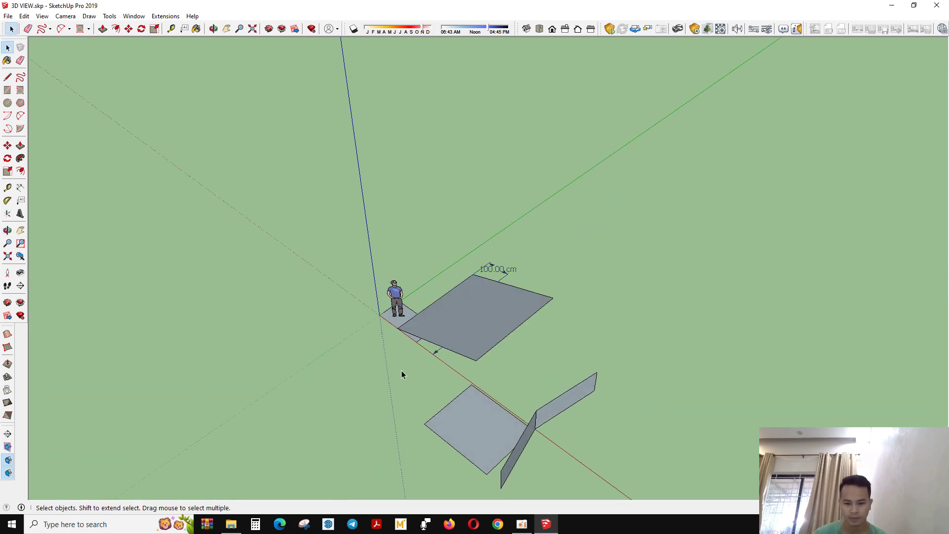
middle_drag(402, 369, 482, 292)
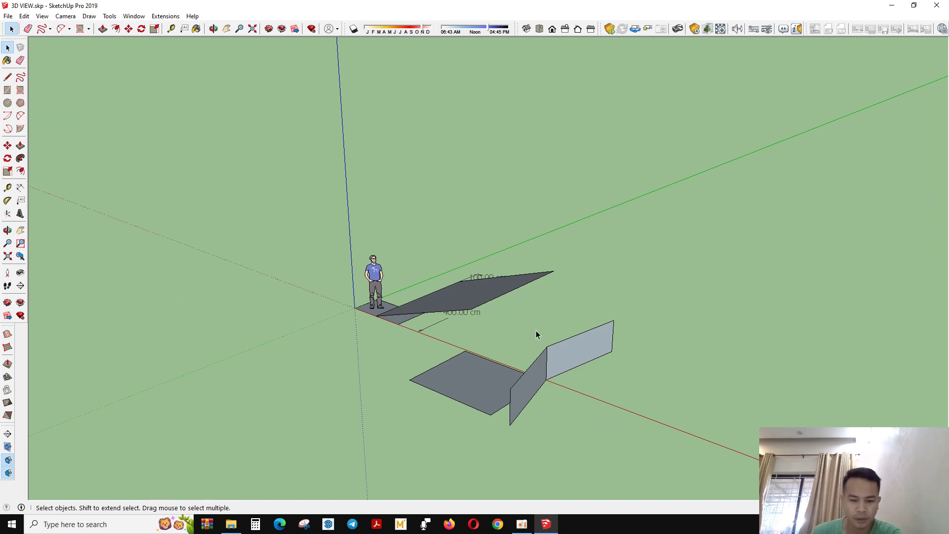
middle_drag(424, 354, 495, 383)
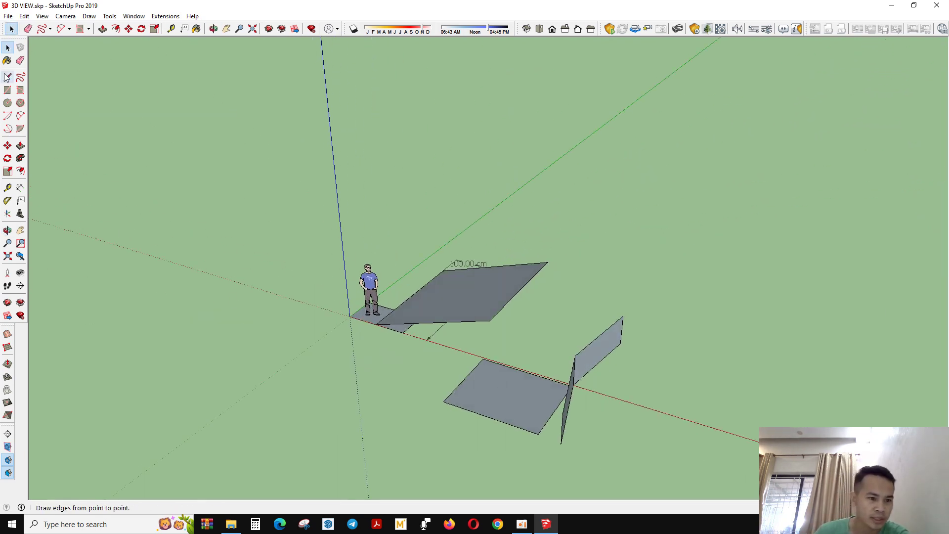
Step: Draw a circle on the ground with a radius of 30
click(8, 104)
middle_drag(99, 299, 455, 357)
click(455, 361)
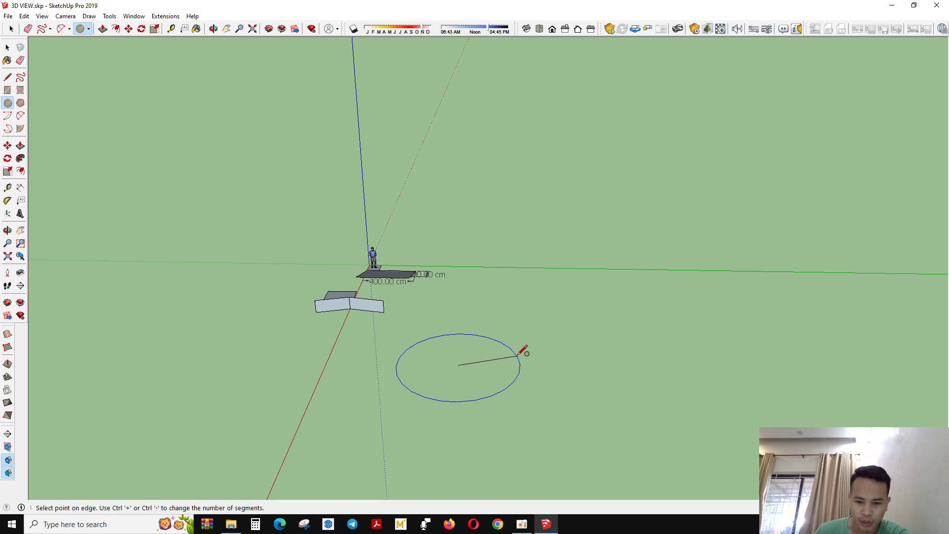
middle_drag(523, 351, 557, 377)
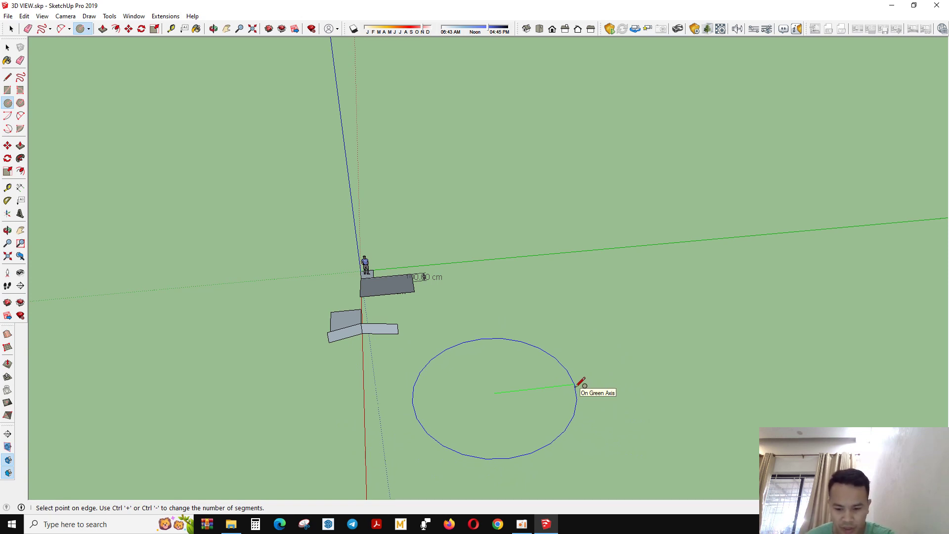
text(30)
key(Return)
Step: Zoom in on the circle from above and select its outline edge
scroll(497, 395, up, 5)
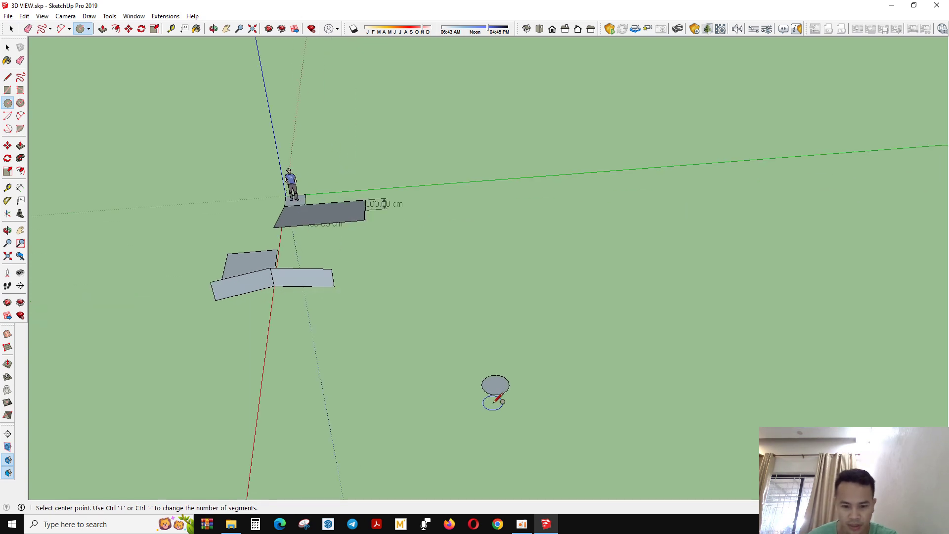
scroll(504, 387, up, 3)
middle_drag(502, 387, 540, 438)
scroll(500, 400, up, 5)
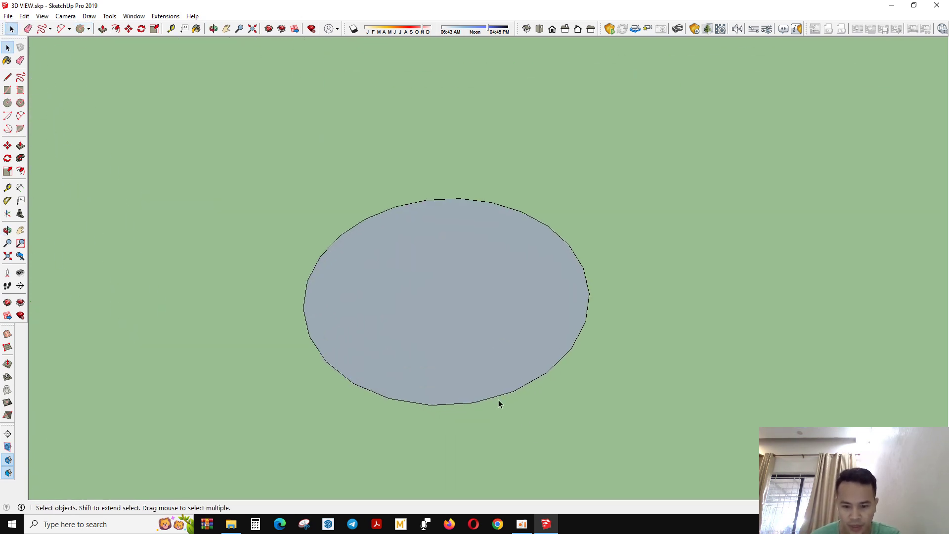
middle_drag(500, 401, 460, 403)
scroll(521, 430, down, 3)
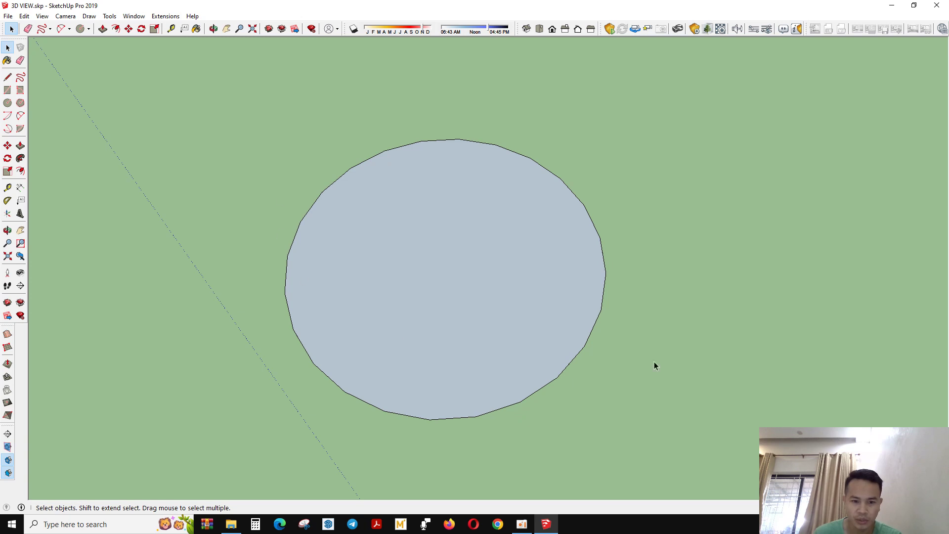
scroll(469, 297, down, 2)
drag(229, 138, 752, 435)
scroll(544, 321, up, 3)
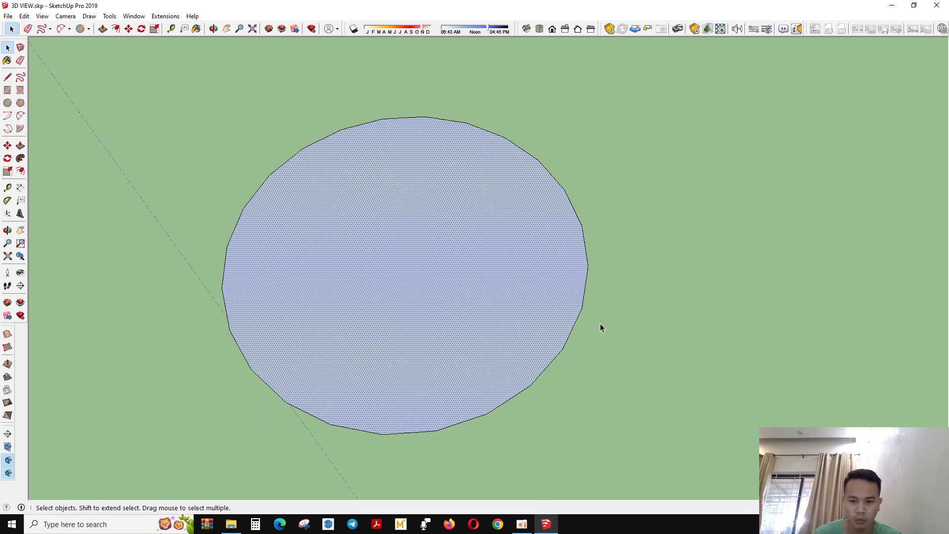
scroll(583, 314, up, 2)
scroll(571, 346, down, 2)
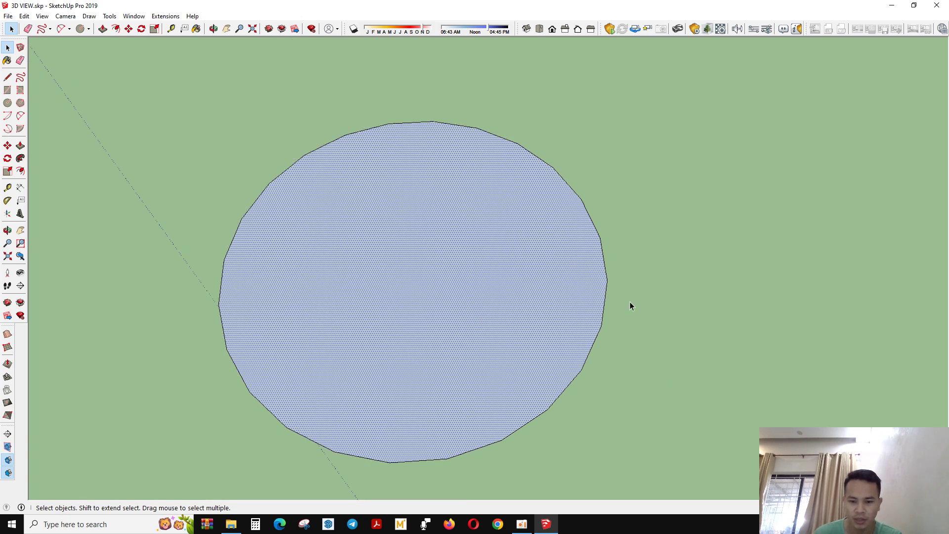
click(604, 257)
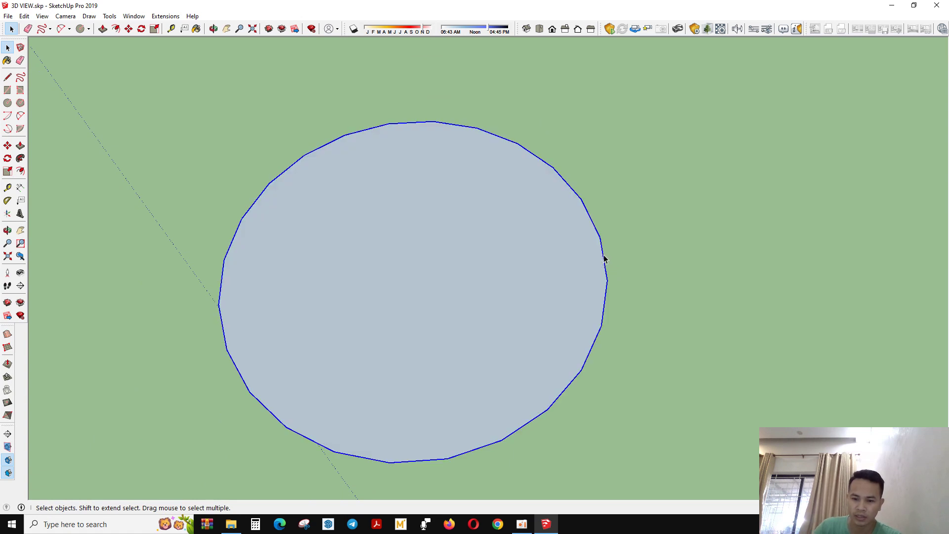
Step: In Entity Info, cut the circle to 8 segments, shrink its radius, then set 5 segments
right_click(604, 257)
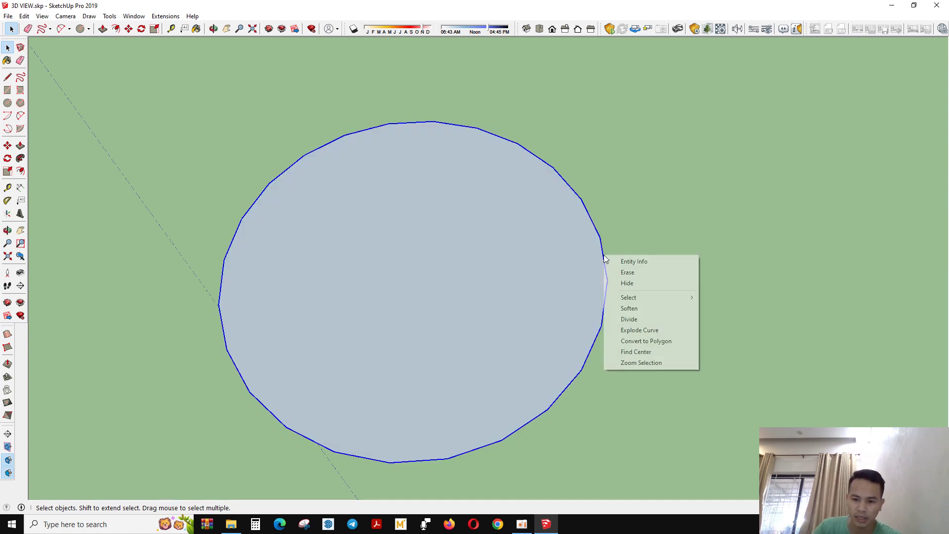
click(634, 261)
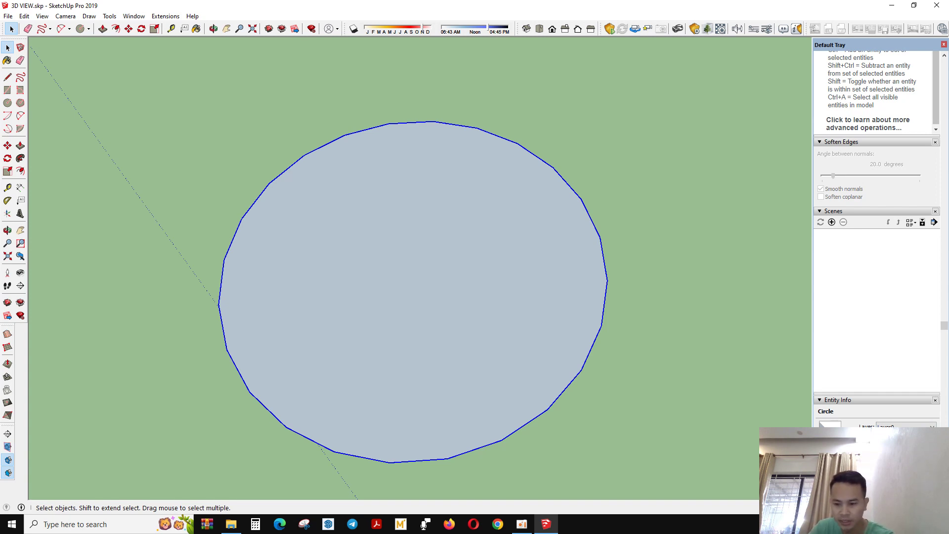
key(Return)
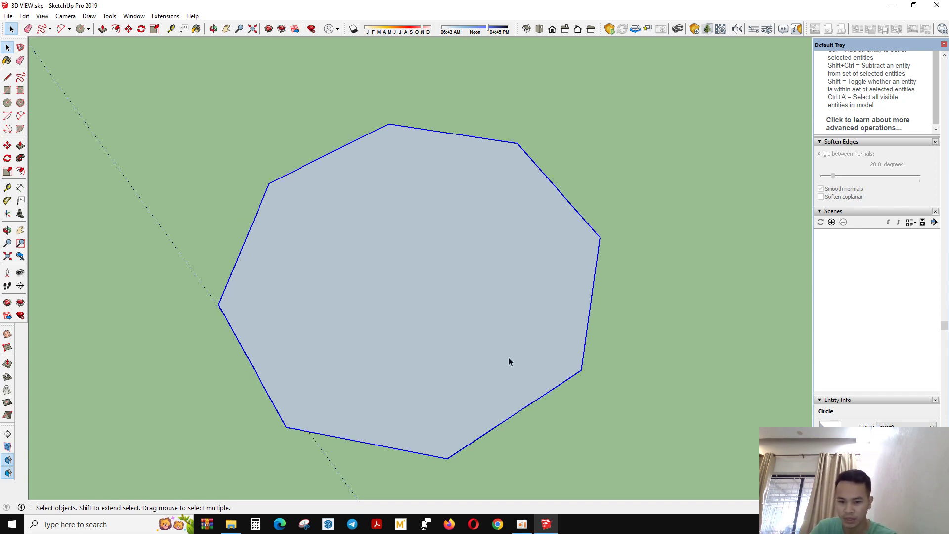
key(Return)
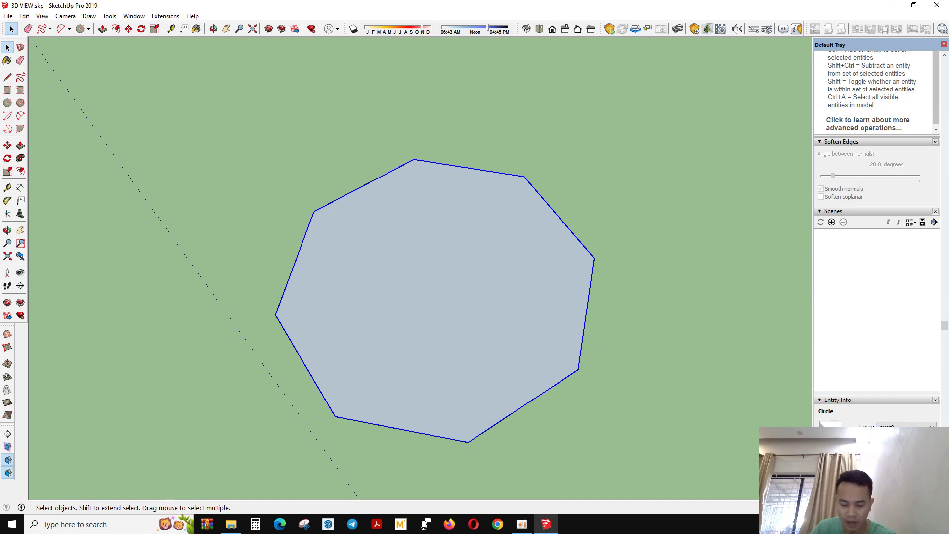
key(Return)
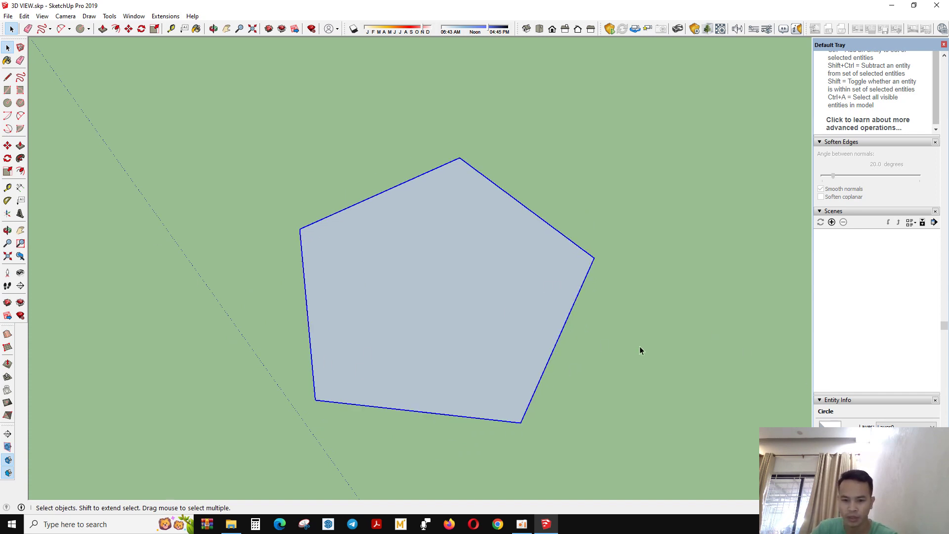
middle_drag(640, 351, 608, 277)
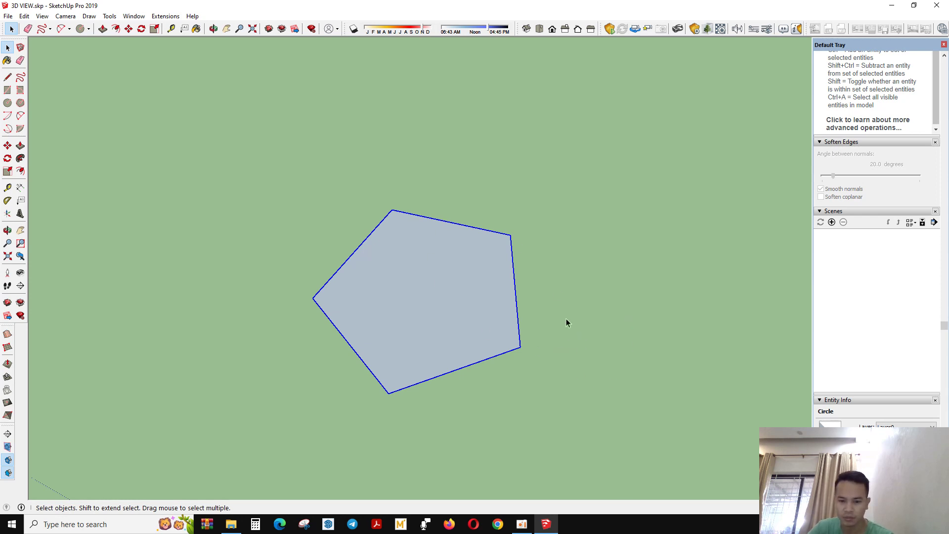
middle_drag(601, 332, 546, 299)
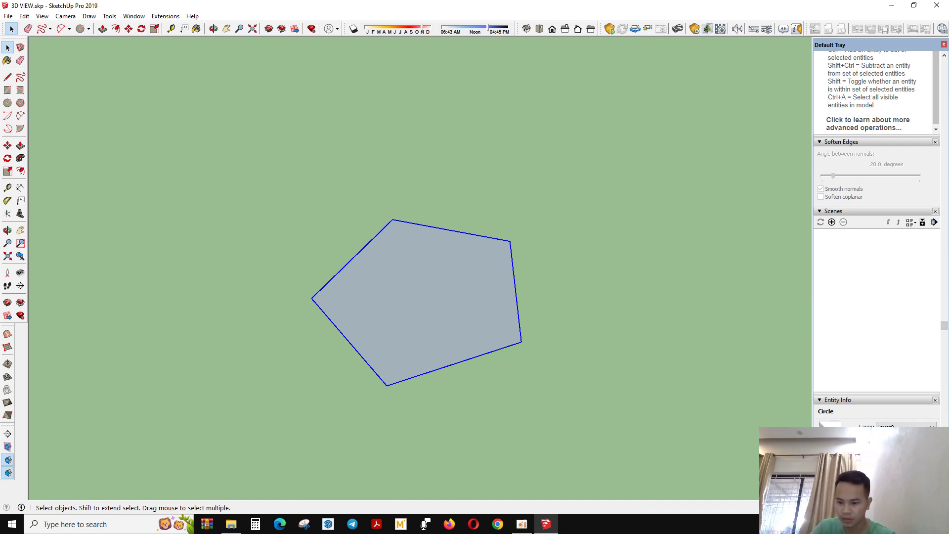
Step: Orbit and zoom around the small round circle to inspect it among the faces
scroll(535, 340, up, 6)
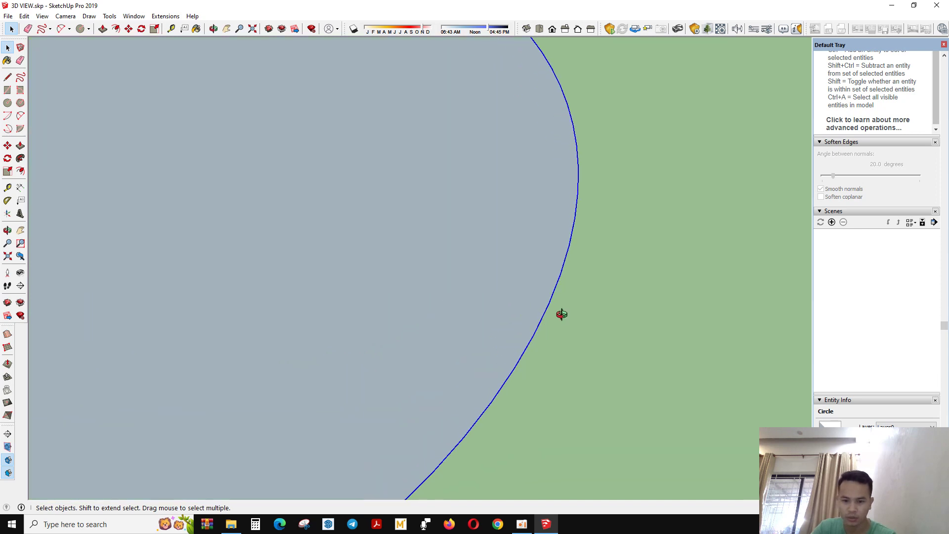
middle_drag(561, 314, 594, 275)
scroll(495, 335, down, 5)
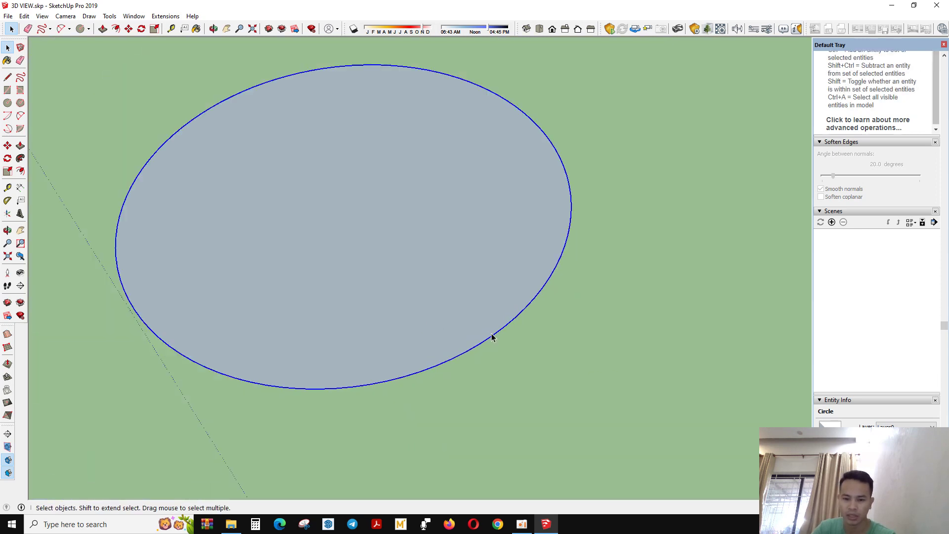
middle_drag(491, 335, 538, 330)
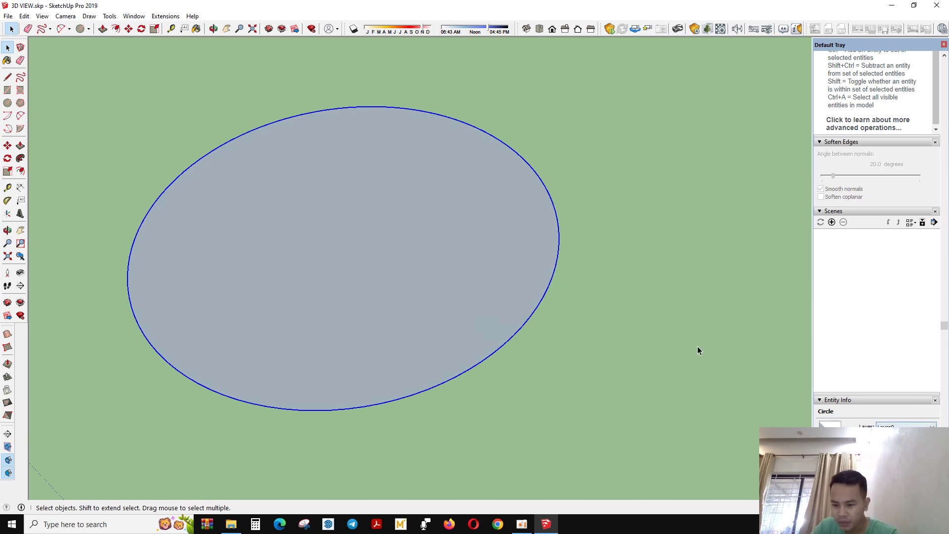
scroll(708, 236, down, 2)
middle_drag(638, 278, 606, 247)
scroll(601, 288, down, 3)
scroll(606, 247, down, 2)
middle_drag(614, 279, 632, 306)
scroll(631, 307, up, 3)
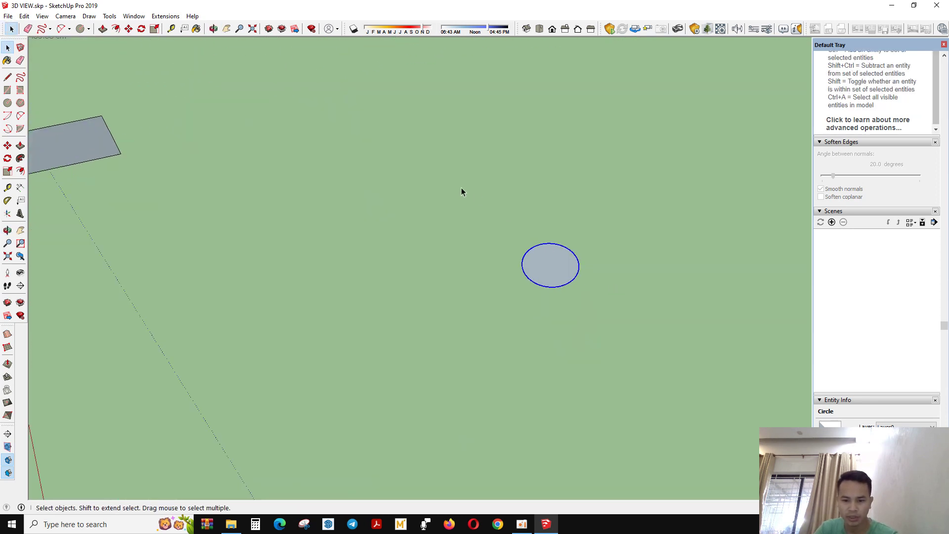
scroll(612, 302, down, 2)
Step: Move the small circle face onto the red axis just past the upright faces
click(588, 315)
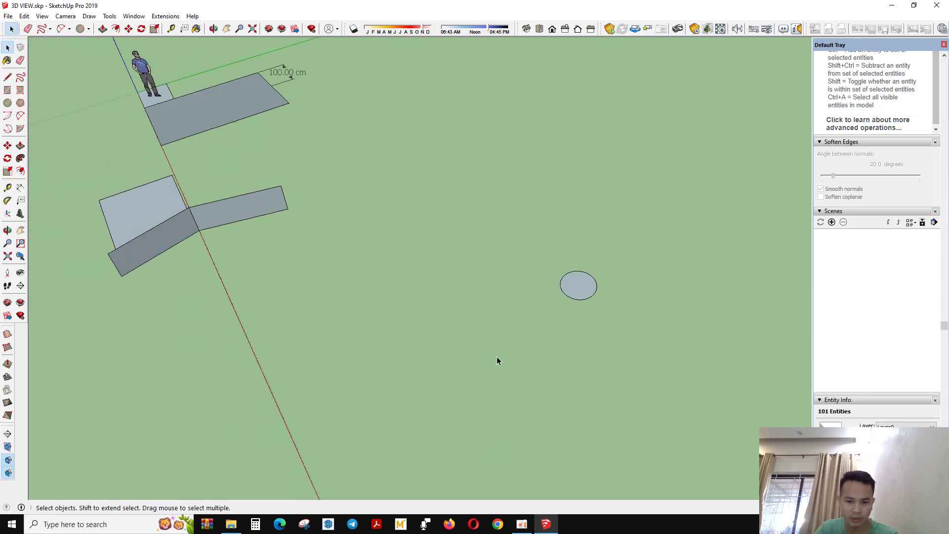
key(m)
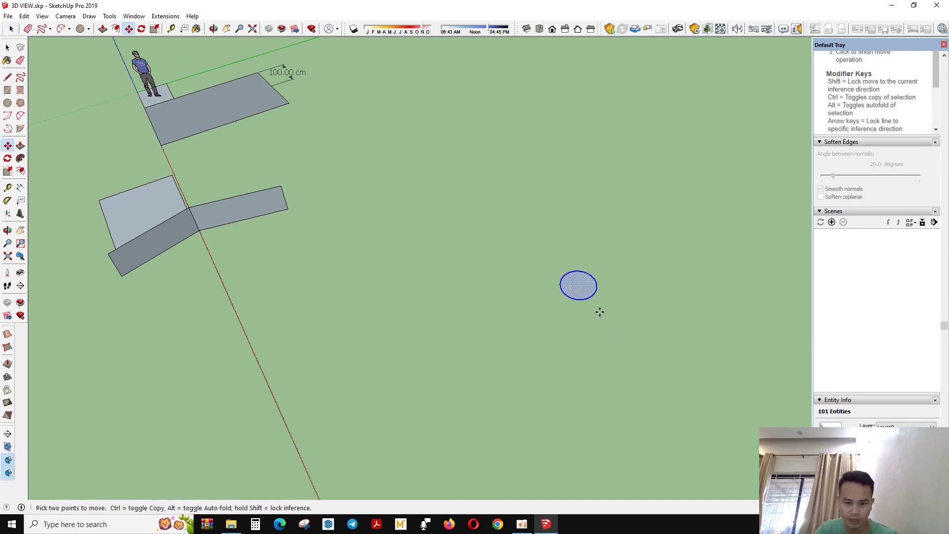
click(602, 310)
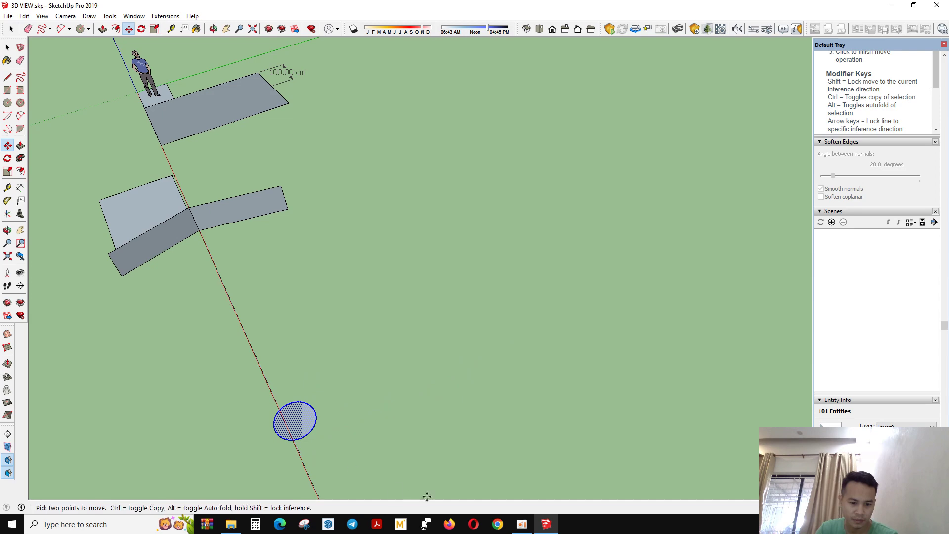
click(338, 333)
key(space)
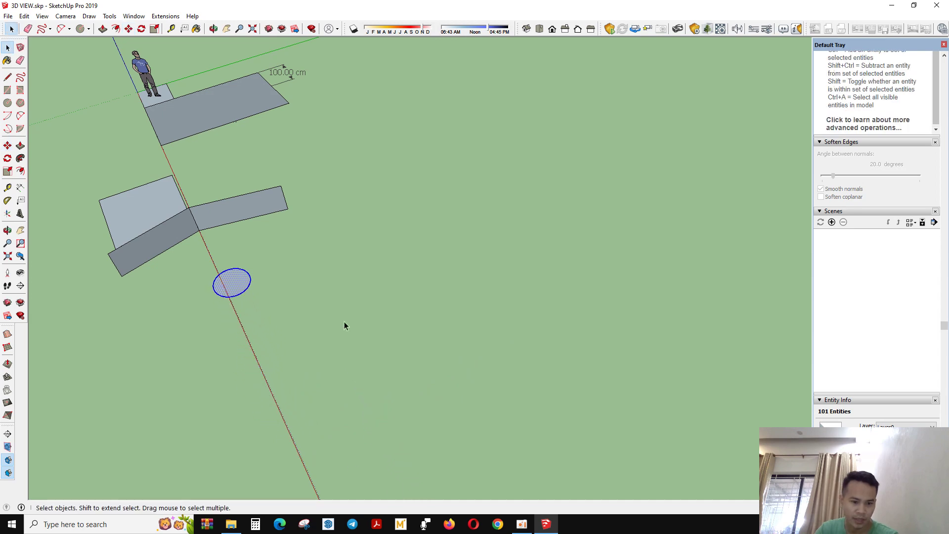
Step: Close the Default Tray to widen the view, orbiting back toward the faces
middle_drag(345, 324, 526, 301)
scroll(239, 411, up, 3)
middle_drag(240, 411, 416, 365)
scroll(415, 365, down, 5)
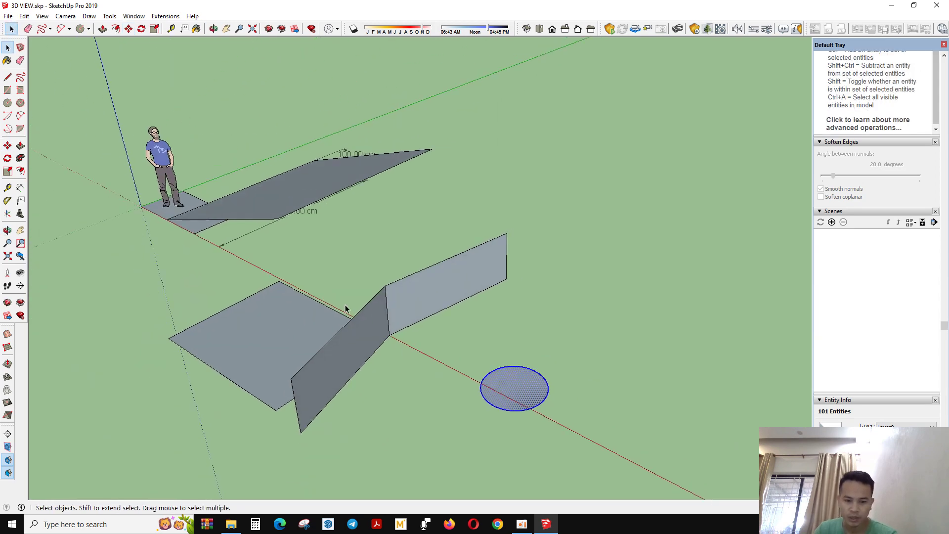
mouse_move(346, 304)
middle_down()
mouse_move(464, 307)
mouse_move(445, 316)
middle_up()
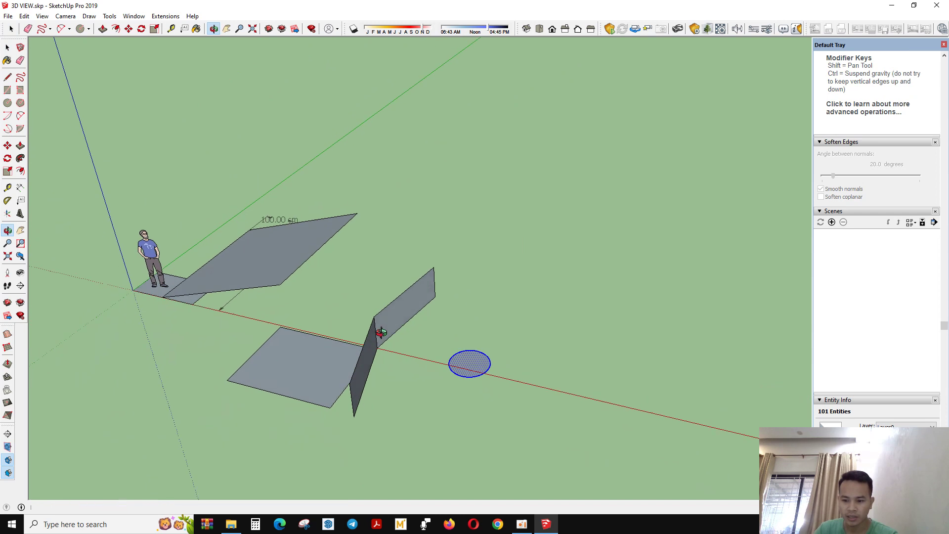
click(944, 45)
scroll(561, 268, down, 2)
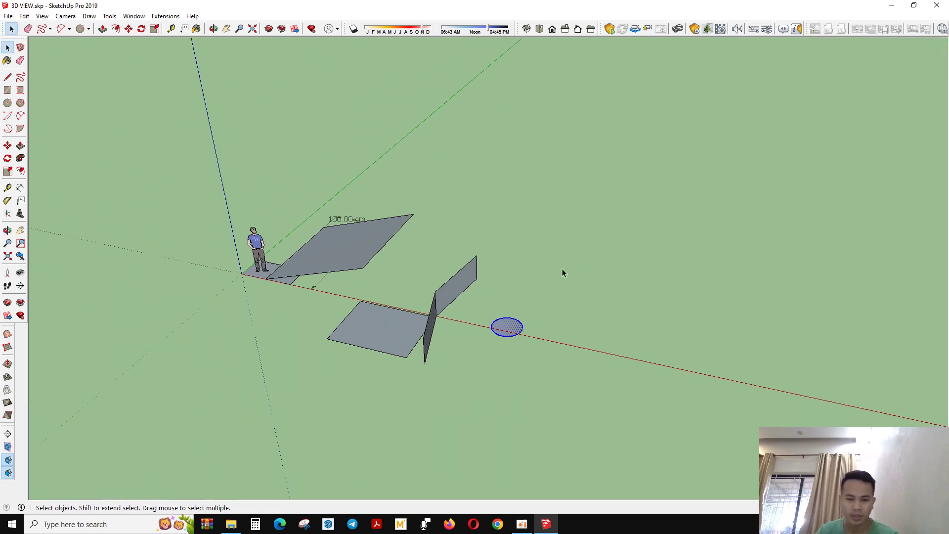
scroll(562, 268, up, 3)
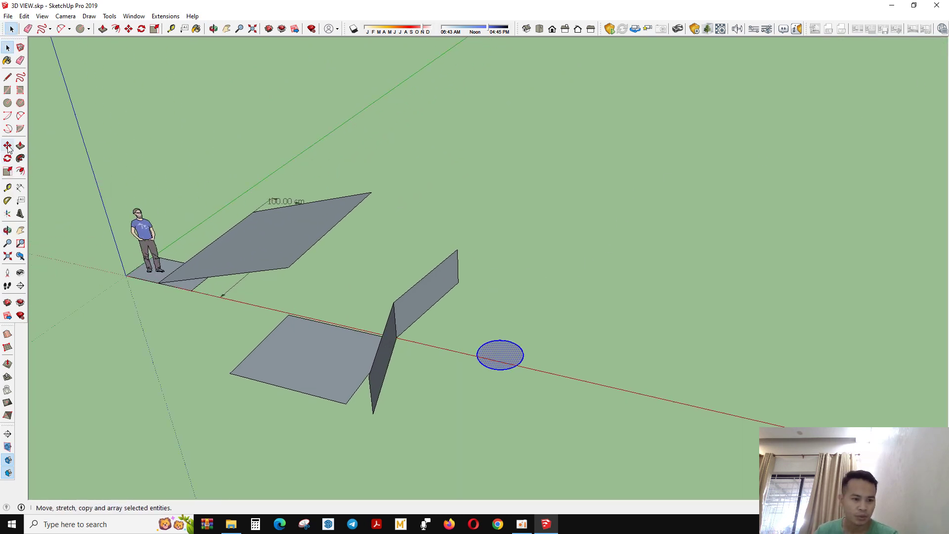
Step: Draw a hexagon face on the ground beside the round circle
click(20, 103)
scroll(476, 317, down, 1)
click(575, 310)
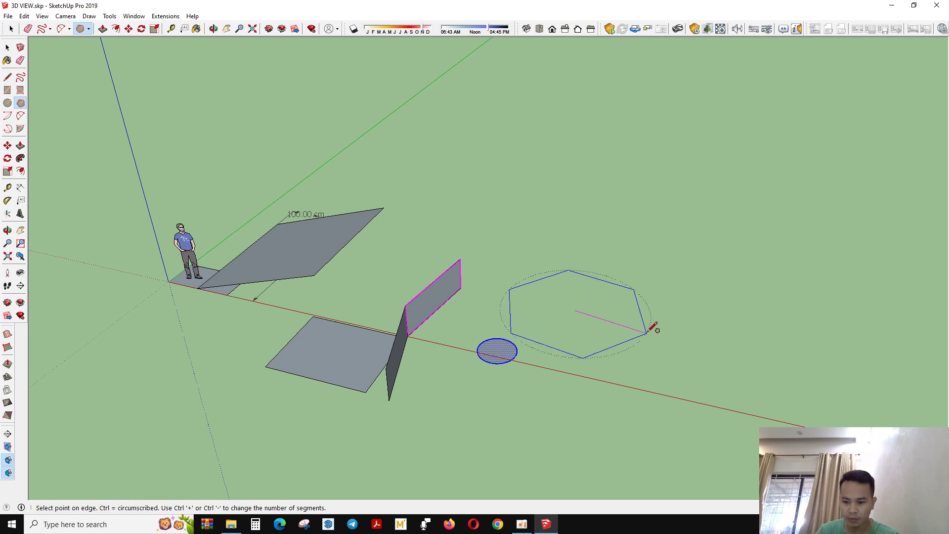
key(o)
middle_drag(645, 332, 602, 381)
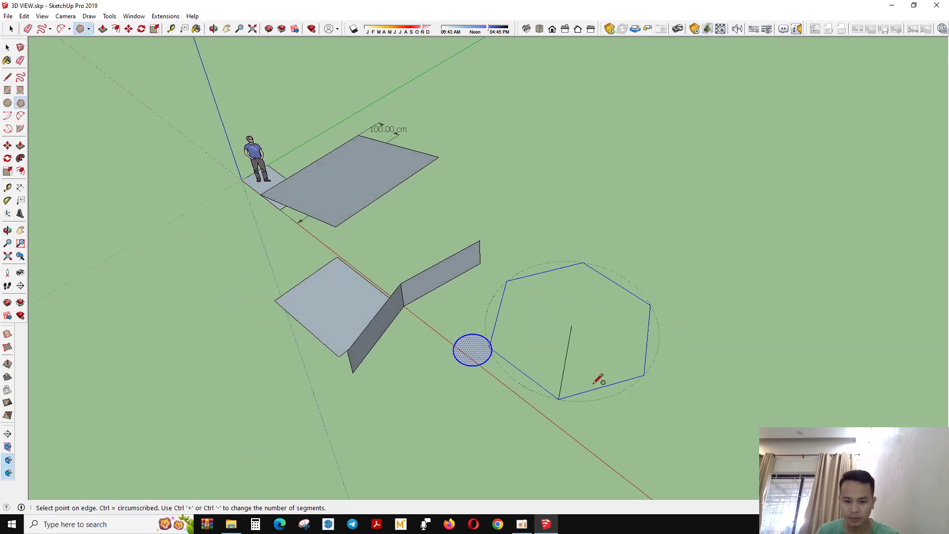
click(614, 345)
scroll(616, 352, up, 2)
key(space)
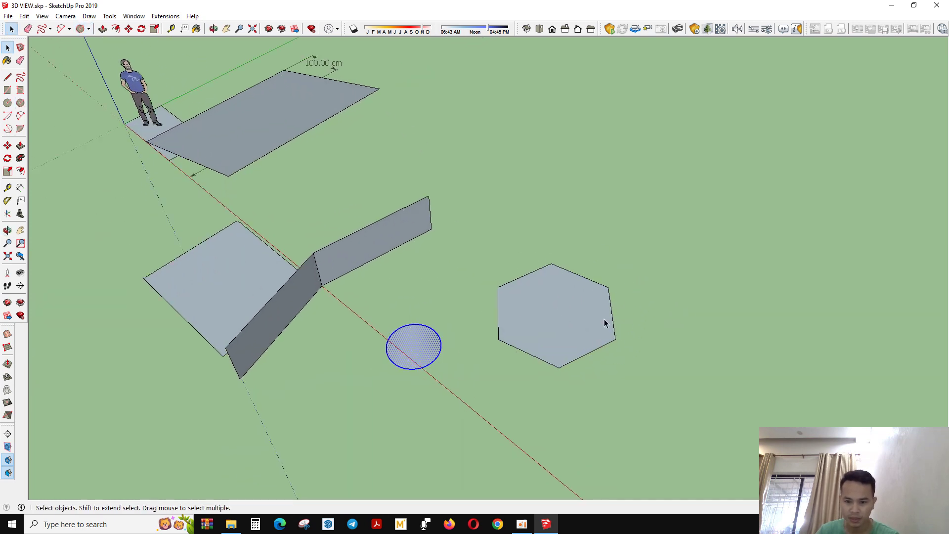
Step: In Entity Info, change the polygon's sides to 8, then 10, then 3, making a triangle
click(613, 321)
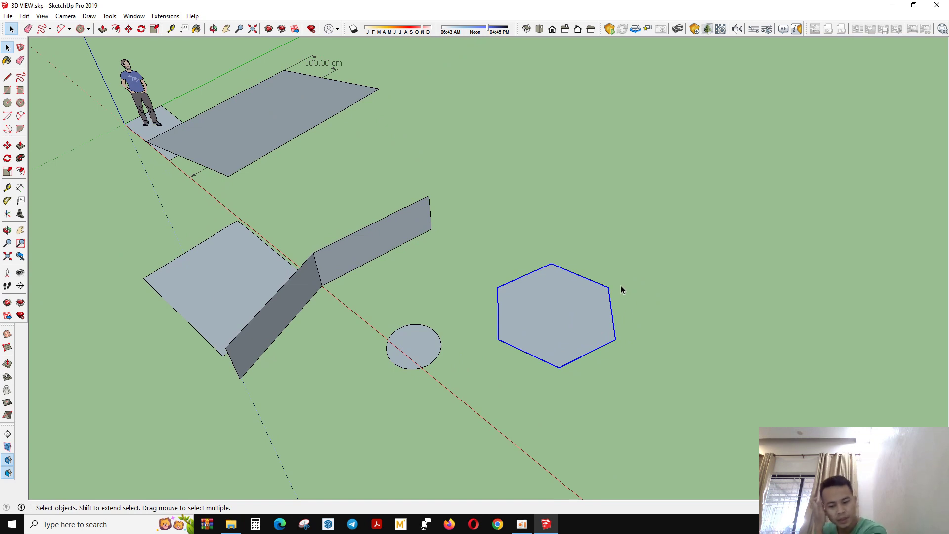
right_click(609, 297)
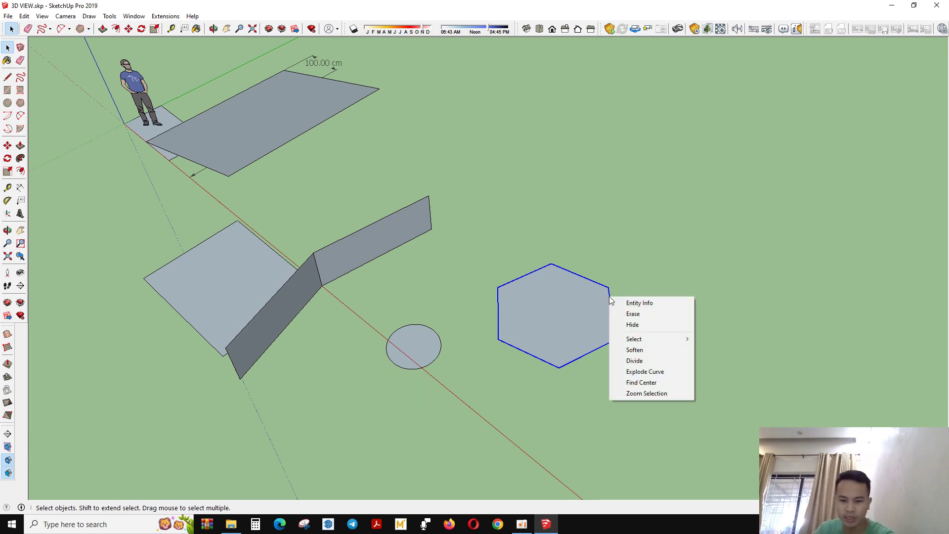
click(629, 303)
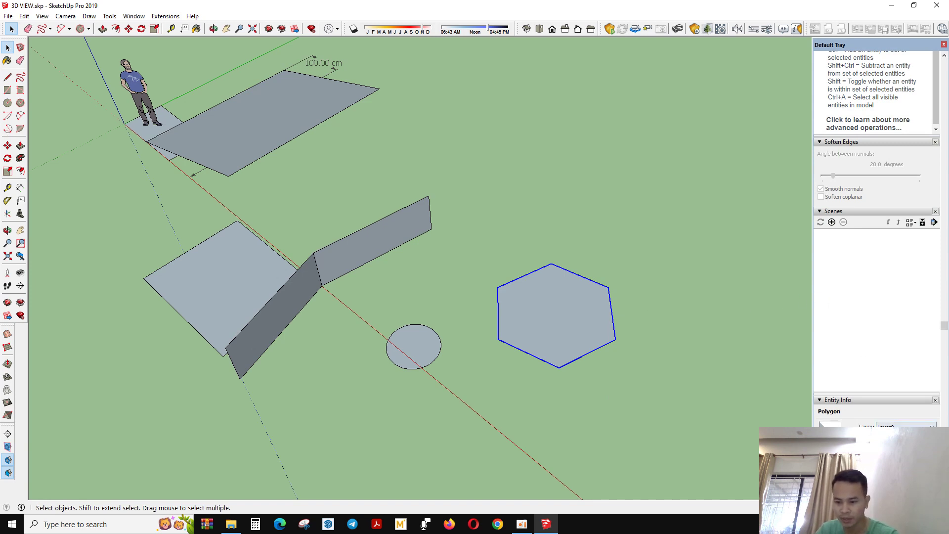
key(Return)
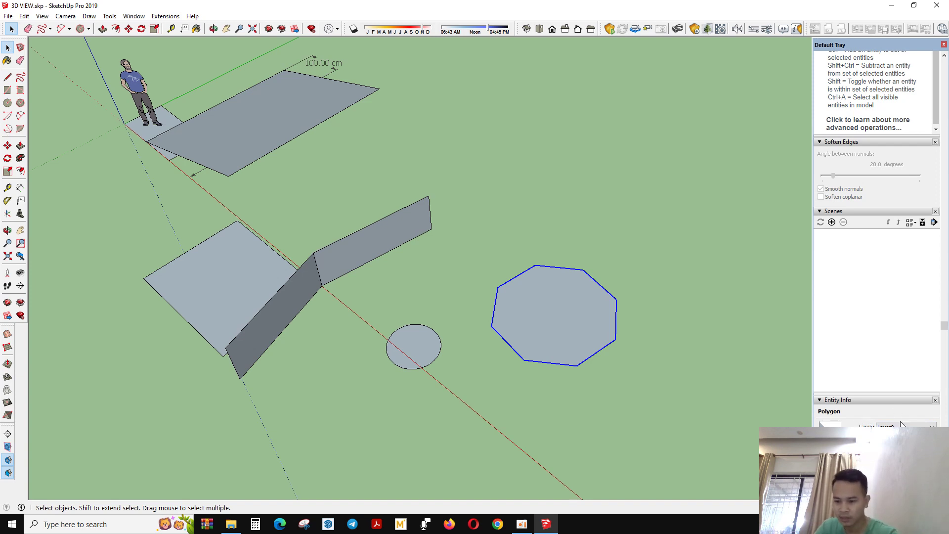
text(10s)
key(Return)
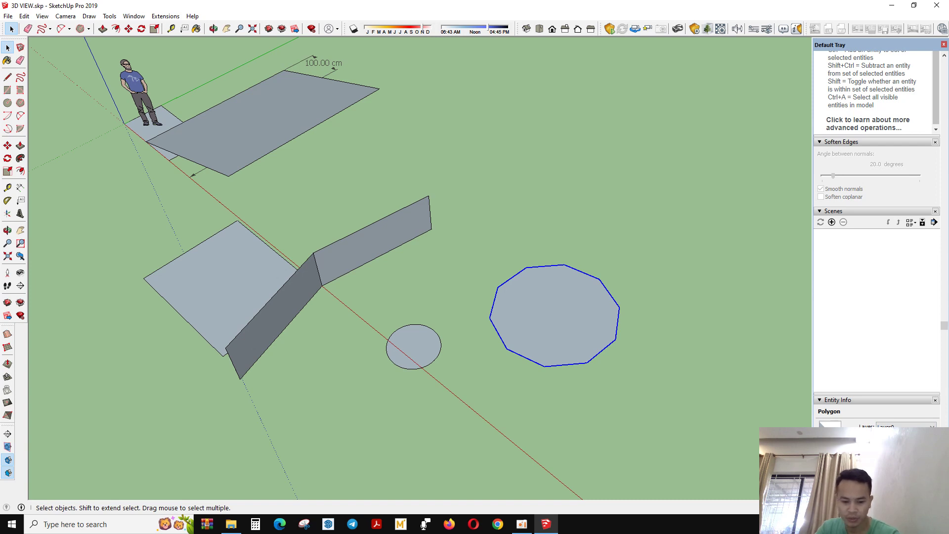
text(3s)
key(Return)
Step: Window-select the new triangle, orbiting around it
middle_drag(668, 309, 507, 220)
drag(507, 221, 697, 334)
middle_drag(720, 332, 479, 236)
drag(489, 253, 694, 374)
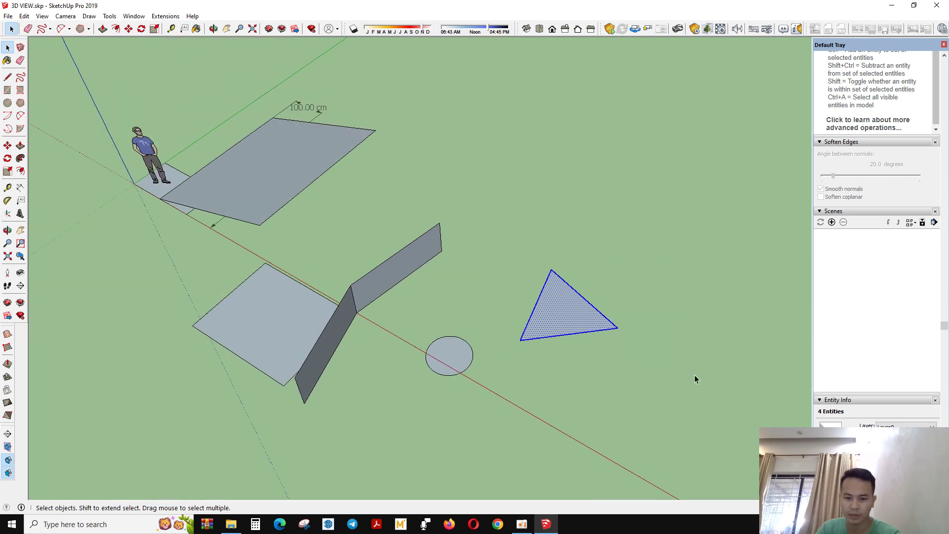
Step: Orbit around the scene to view the triangle and circle beside the scale figure
middle_drag(694, 374, 484, 317)
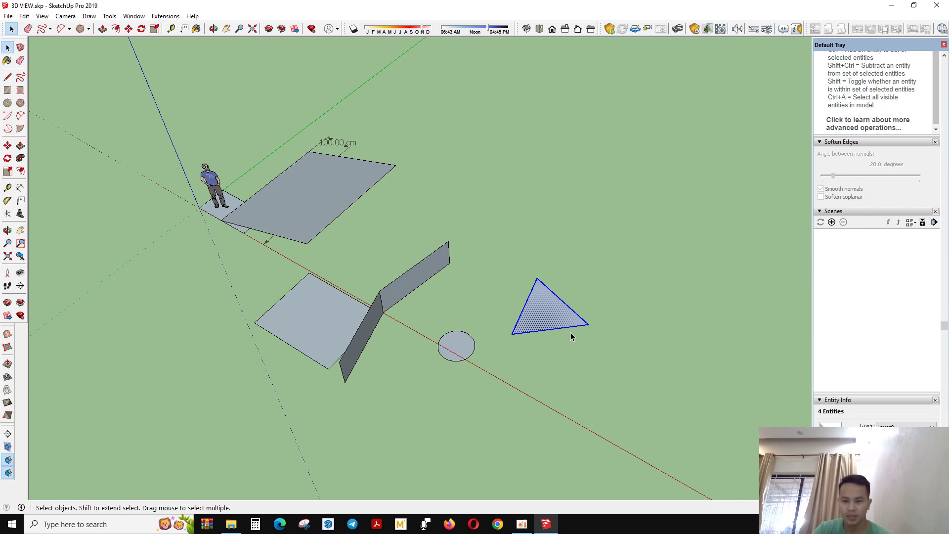
middle_drag(570, 337, 388, 303)
scroll(388, 297, up, 2)
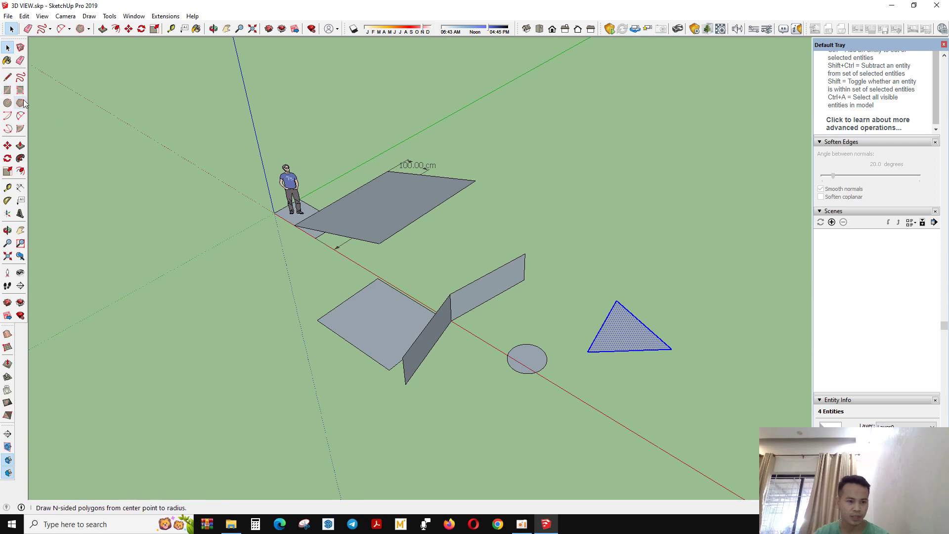
scroll(251, 327, down, 2)
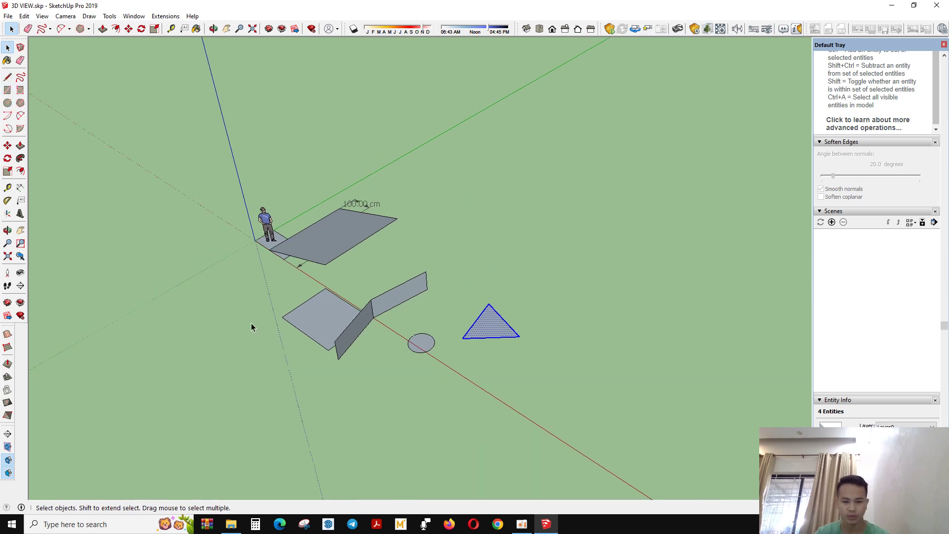
middle_drag(251, 326, 176, 236)
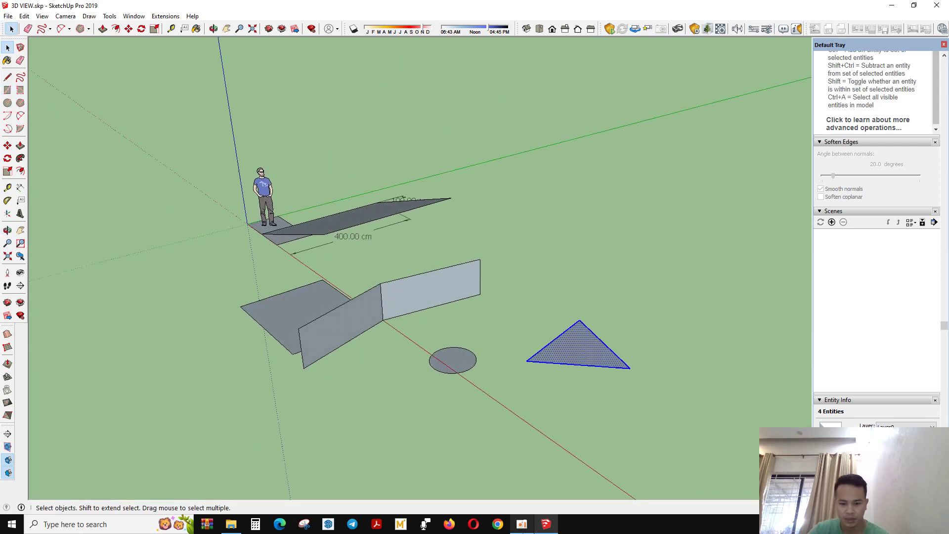
click(522, 525)
click(522, 525)
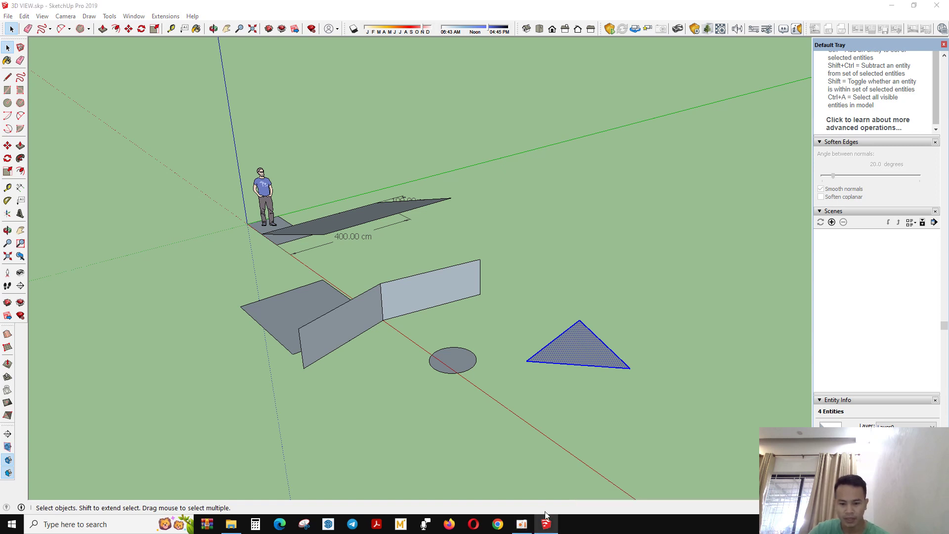
middle_drag(487, 391, 550, 385)
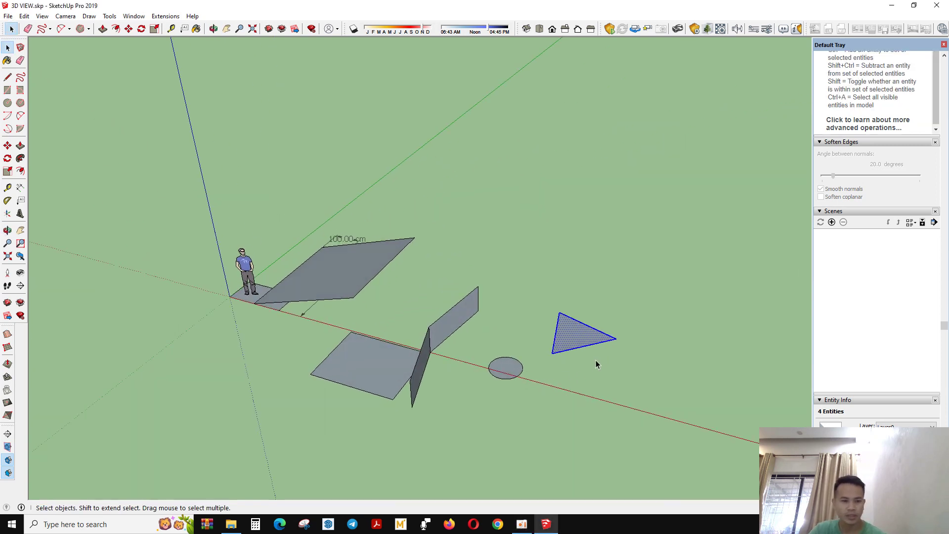
middle_drag(489, 344, 334, 333)
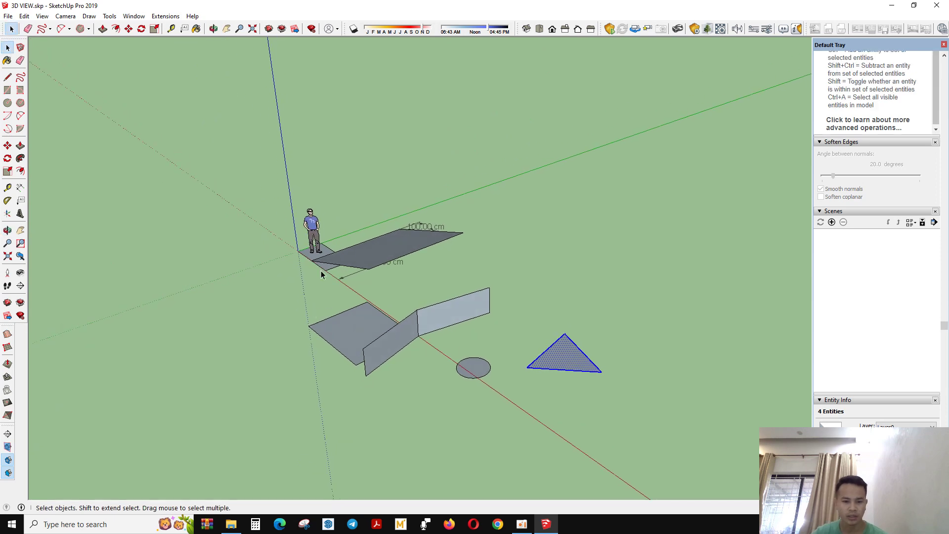
Step: Draw the first two centre-point arcs of the heart right of the triangle
click(8, 118)
scroll(158, 269, down, 3)
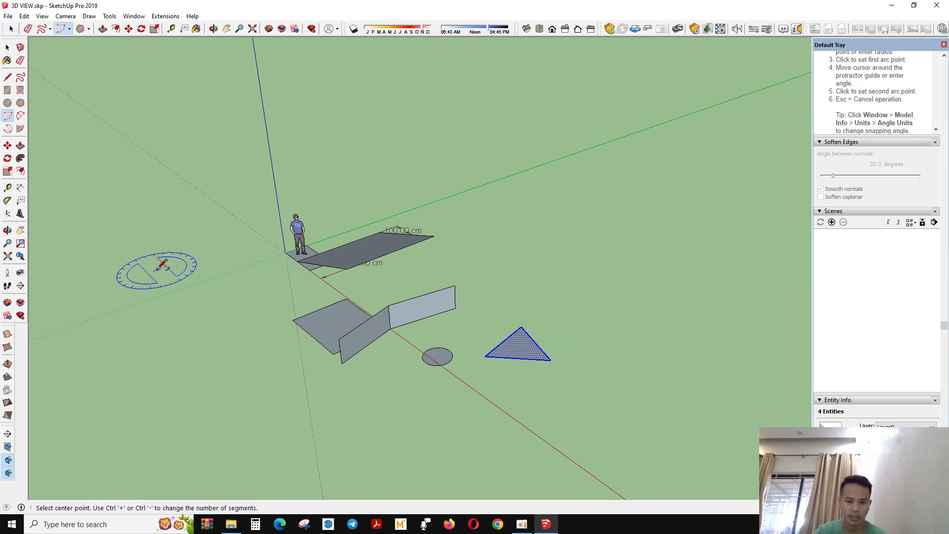
click(531, 258)
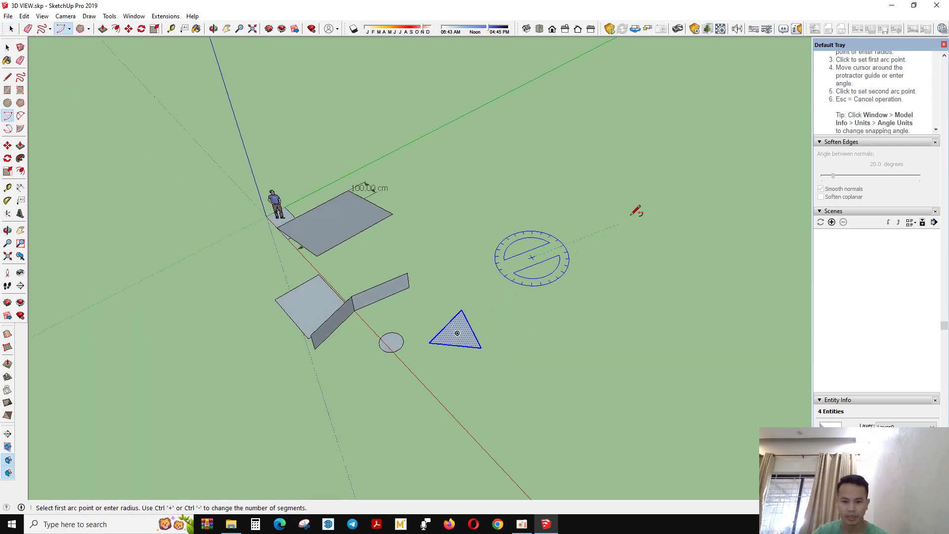
click(627, 196)
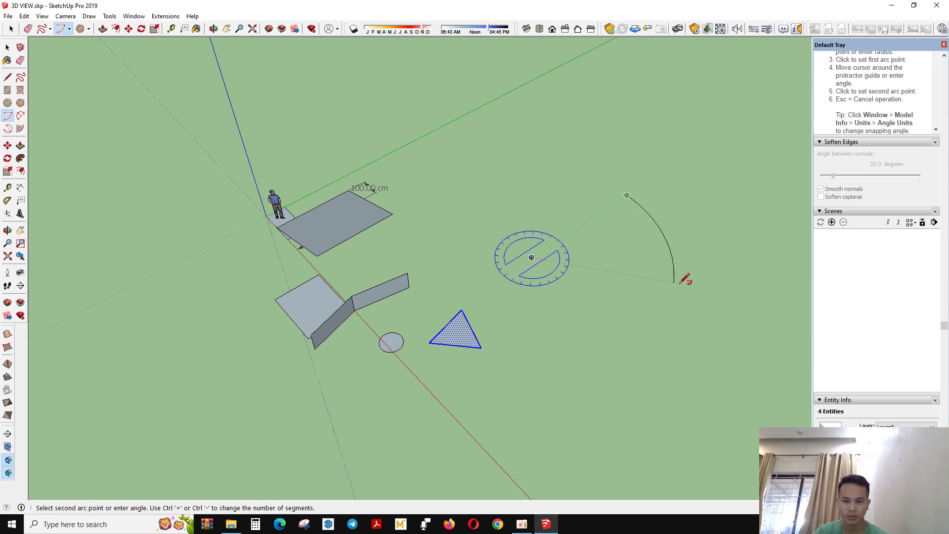
click(643, 346)
click(637, 345)
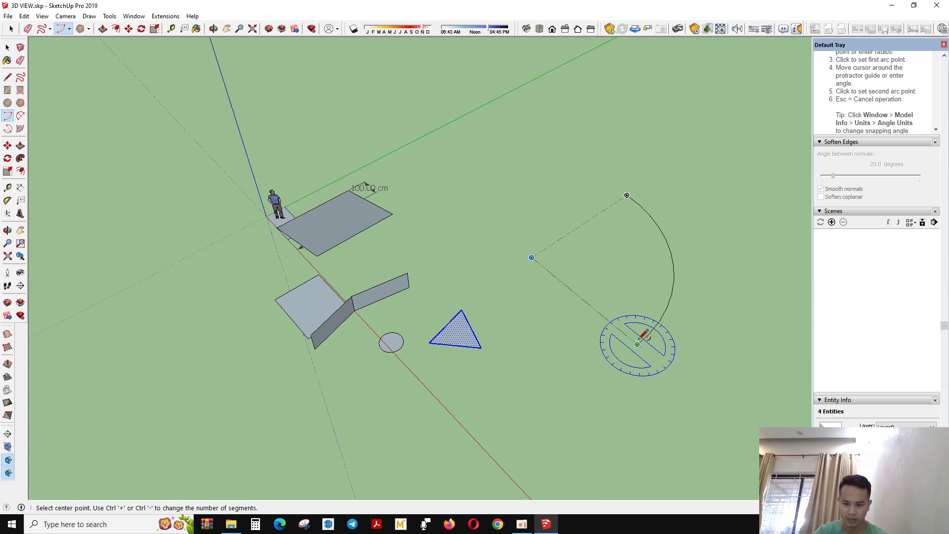
click(531, 258)
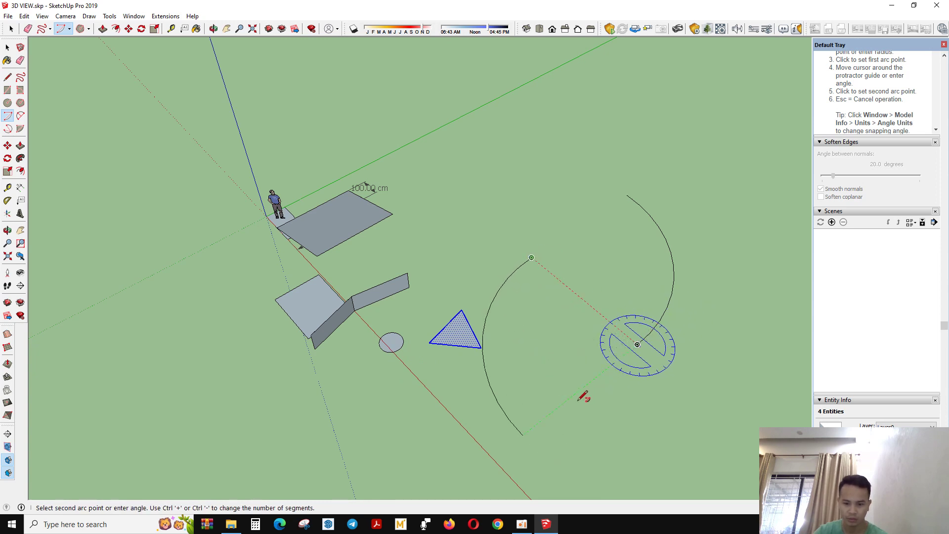
scroll(467, 266, down, 2)
click(521, 433)
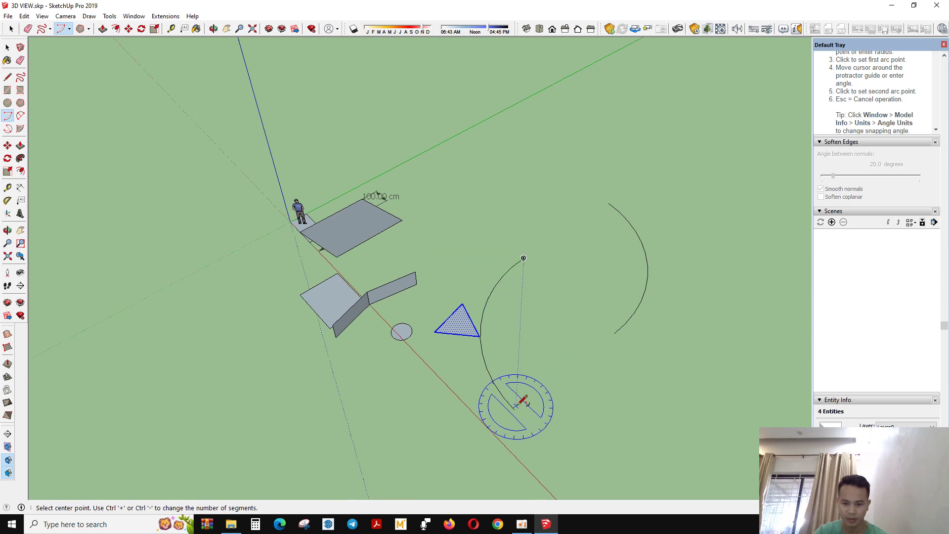
Step: Chain two more arcs along the heart's lower outline from the existing arc ends
click(514, 409)
scroll(583, 326, down, 1)
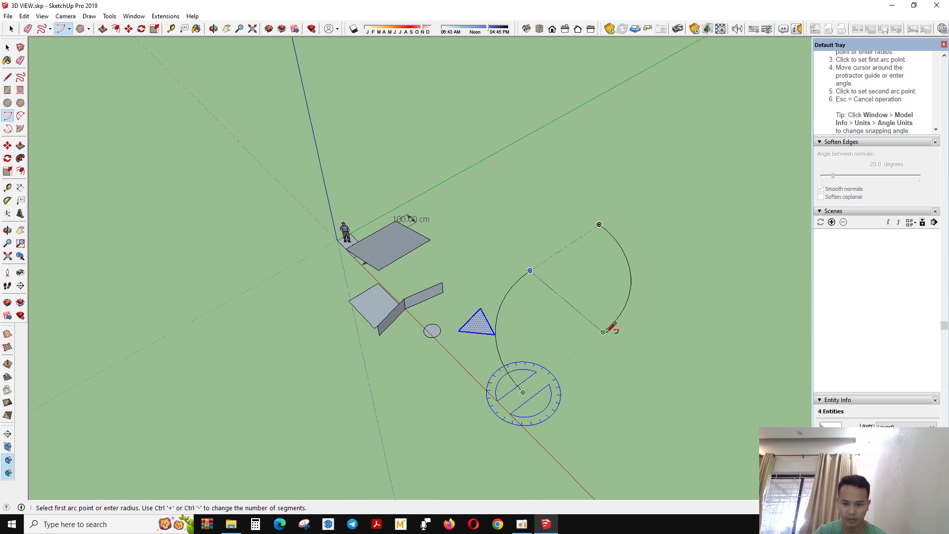
click(603, 332)
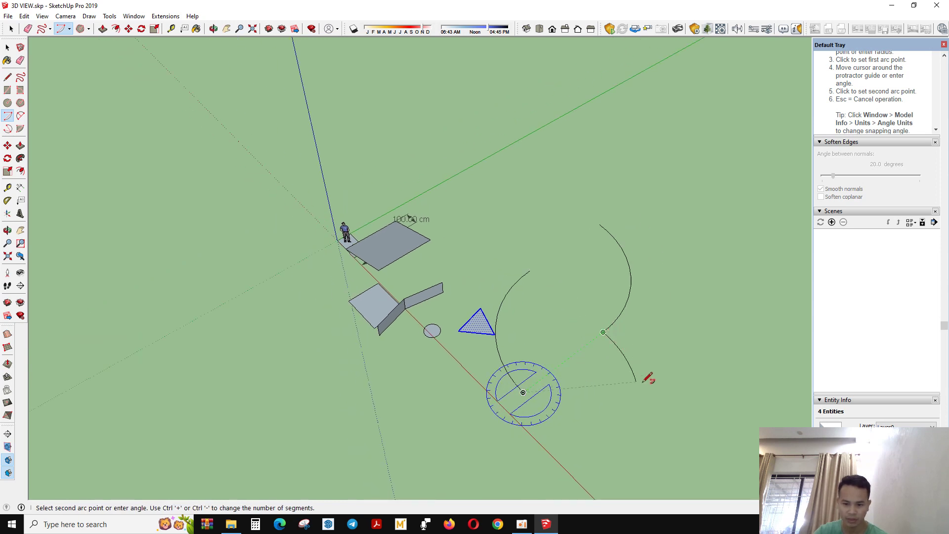
click(583, 456)
middle_drag(587, 445, 482, 395)
click(484, 400)
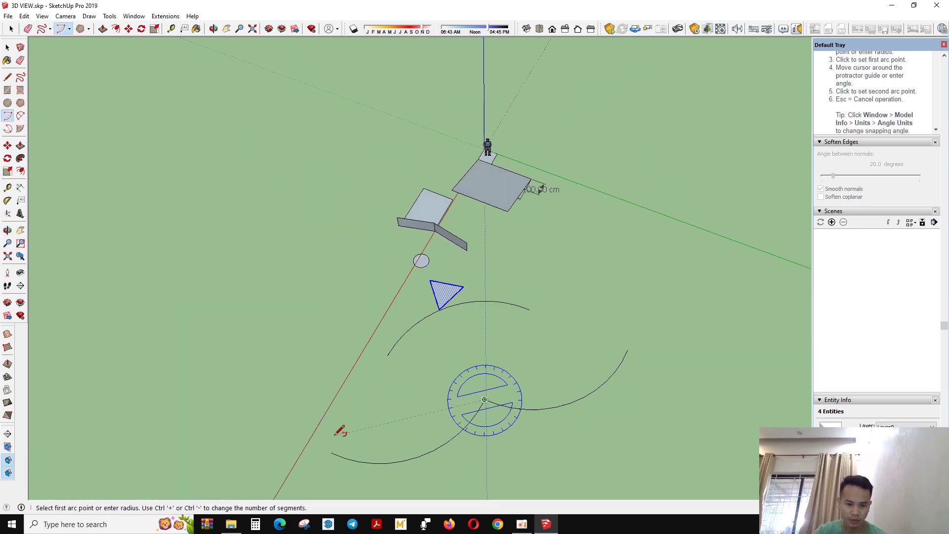
click(386, 356)
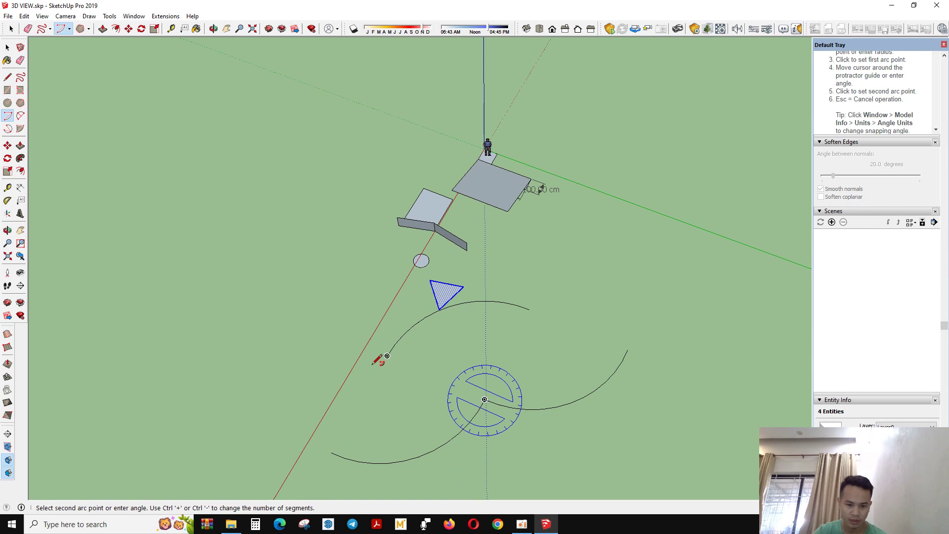
click(390, 462)
click(389, 462)
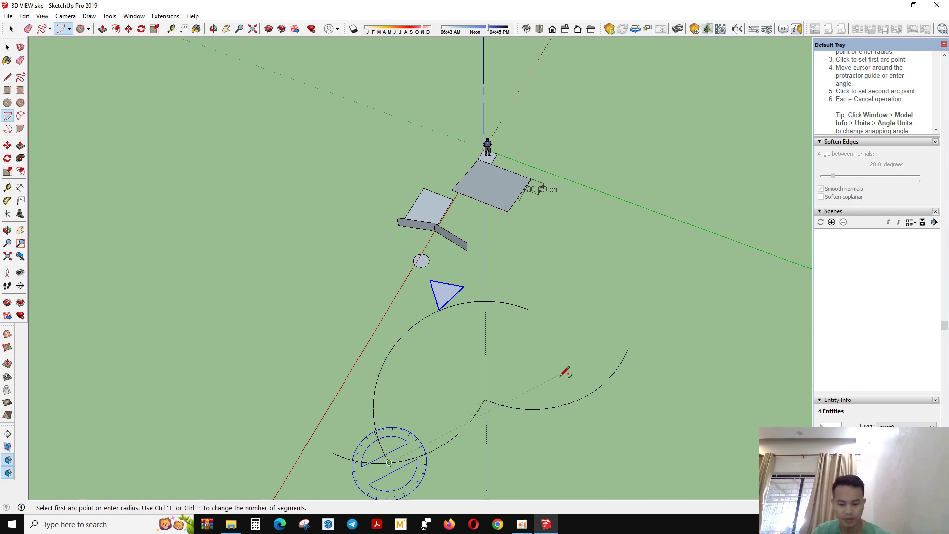
key(space)
mouse_move(497, 376)
middle_down()
mouse_move(451, 354)
mouse_move(491, 381)
middle_up()
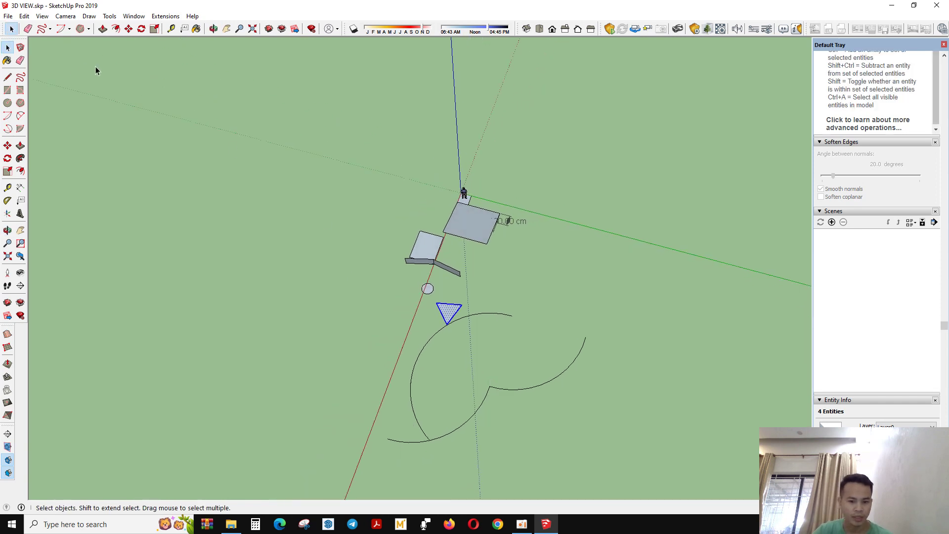
Step: Draw a final arc that closes the outline into a filled heart face
click(8, 116)
click(489, 386)
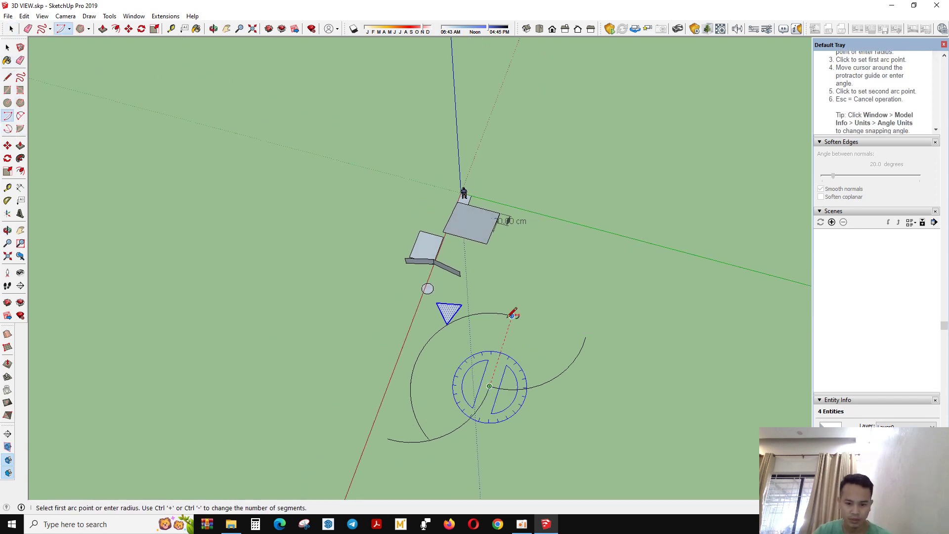
click(511, 315)
click(569, 368)
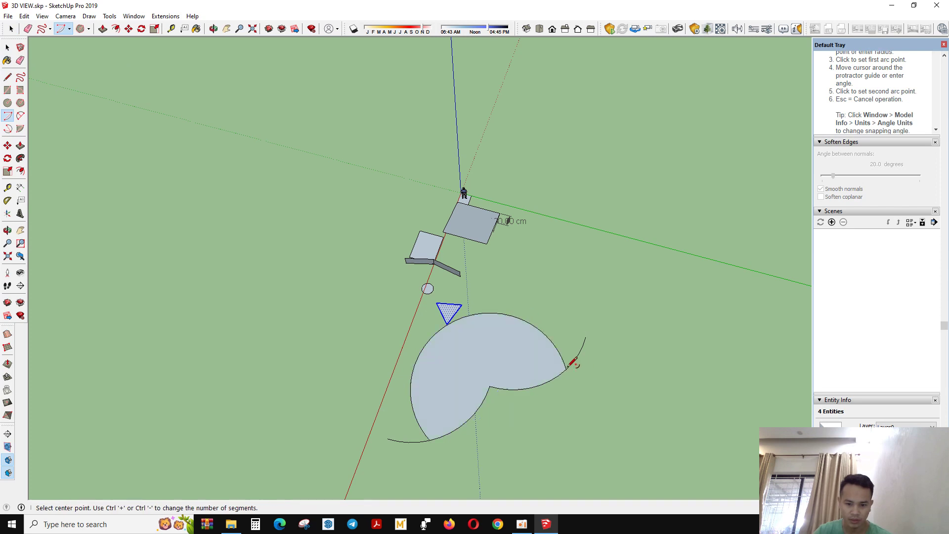
key(space)
middle_drag(586, 375, 409, 447)
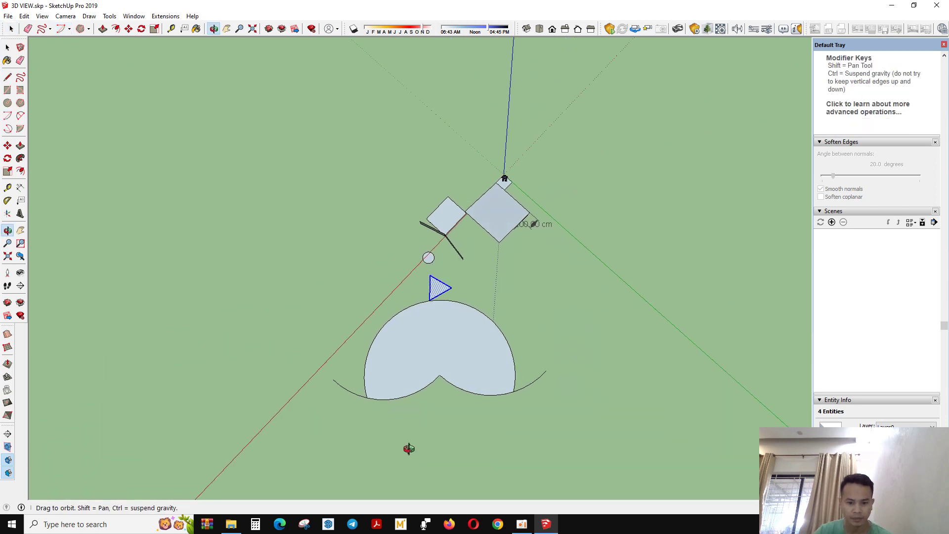
Step: Select the heart face and try Push/Pull, cancelling so the face stays flat
click(408, 372)
middle_drag(409, 371, 128, 192)
key(p)
click(483, 346)
key(space)
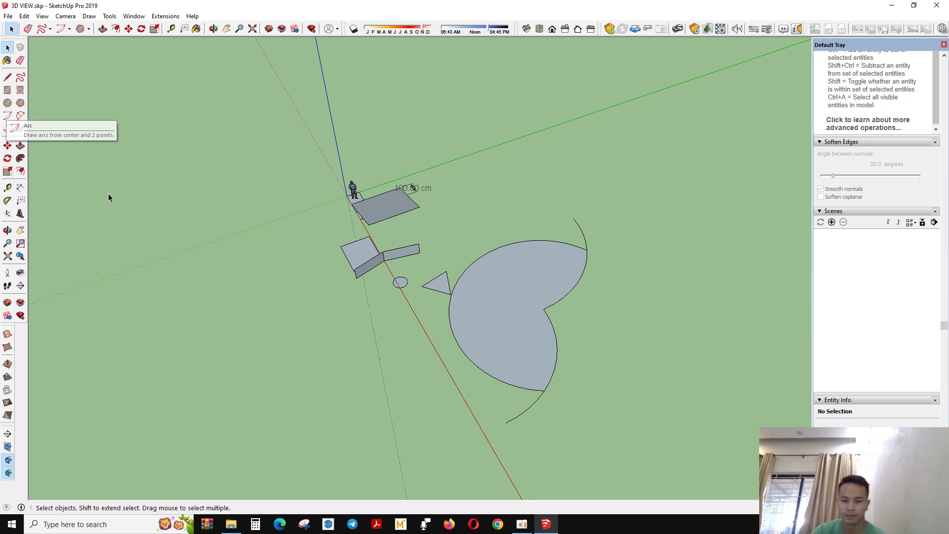
scroll(486, 314, up, 5)
middle_drag(485, 315, 472, 267)
scroll(449, 240, down, 2)
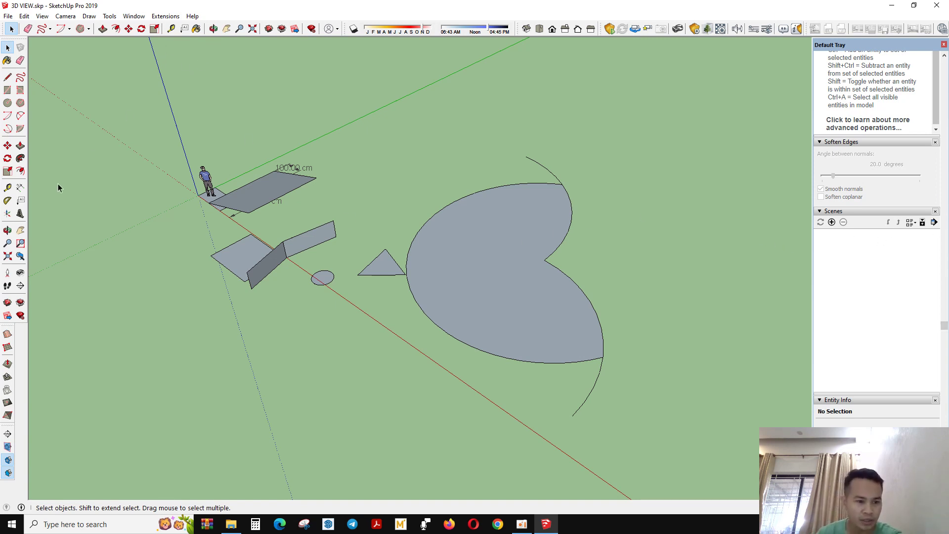
Step: Draw a first bulging 2-point arc to the right of the heart
click(20, 115)
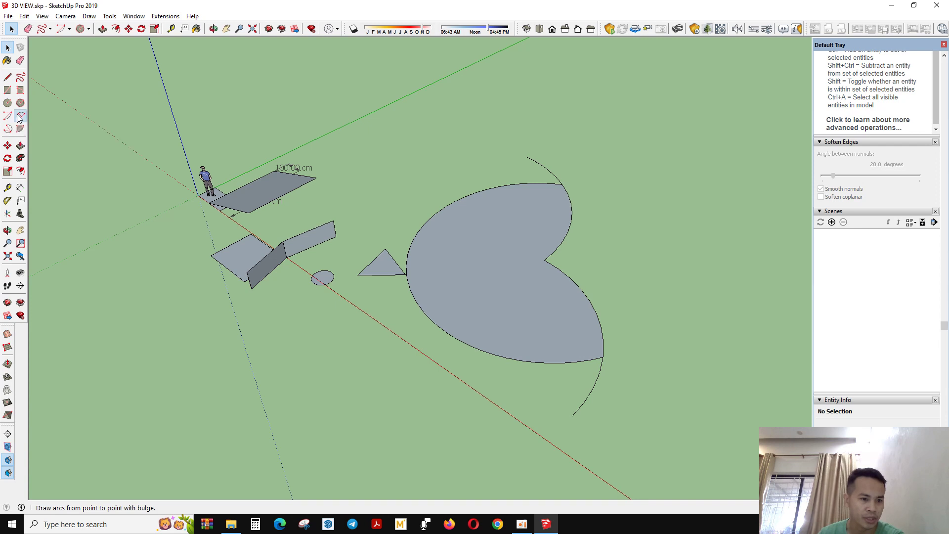
middle_drag(208, 296, 313, 310)
middle_drag(649, 351, 458, 313)
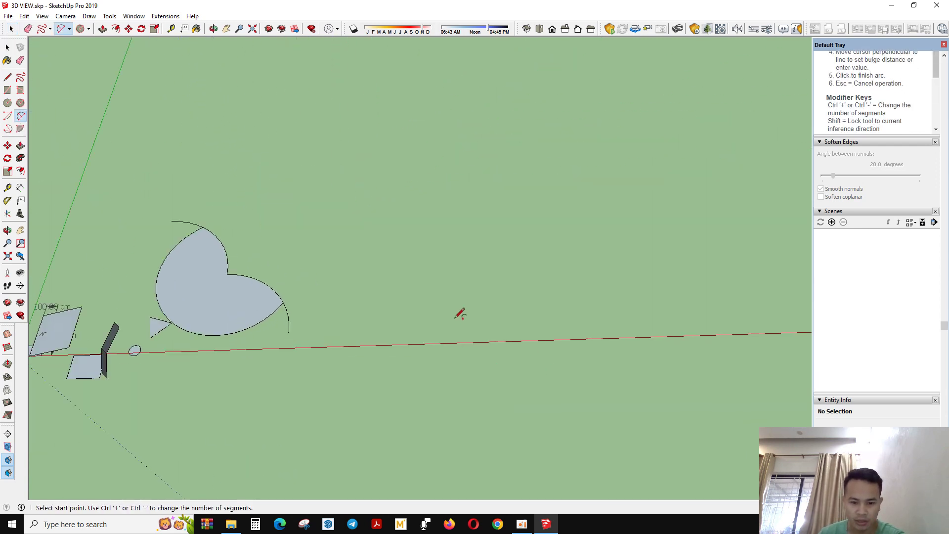
click(399, 279)
click(392, 230)
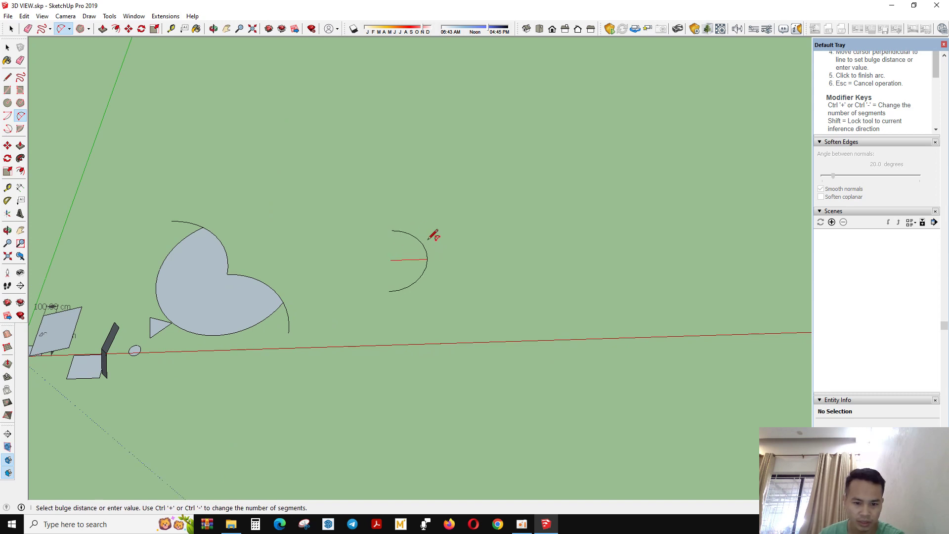
click(418, 258)
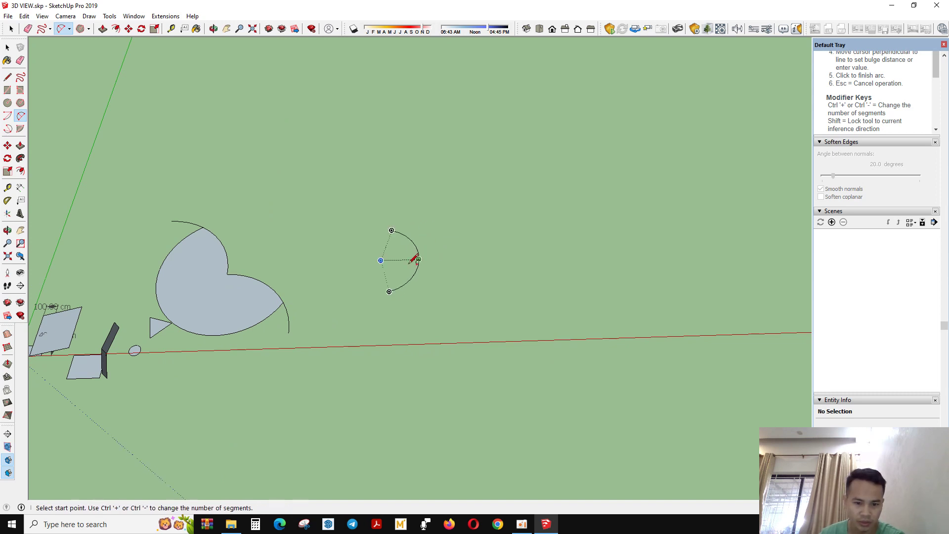
Step: Attempt a second arc between the first arc's endpoints, then cancel it
scroll(415, 269, up, 2)
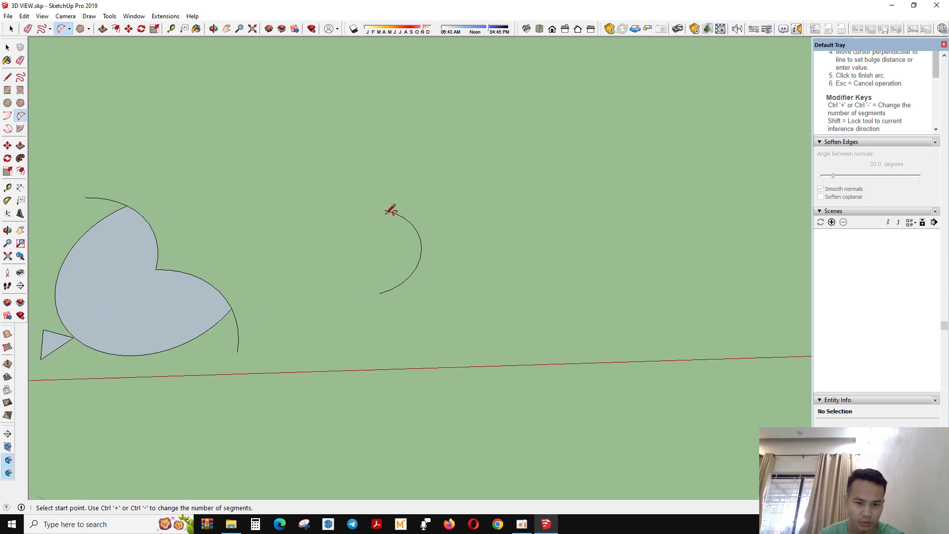
click(384, 211)
click(380, 292)
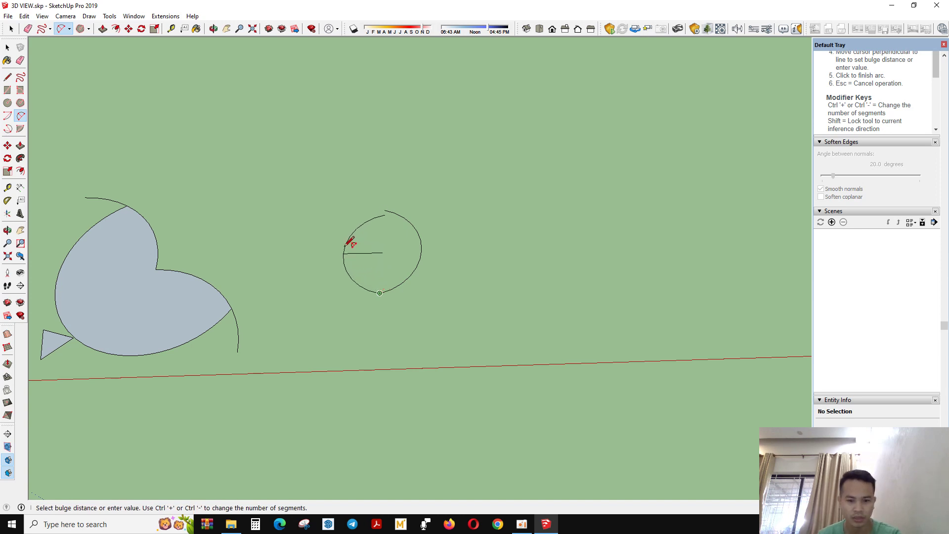
key(space)
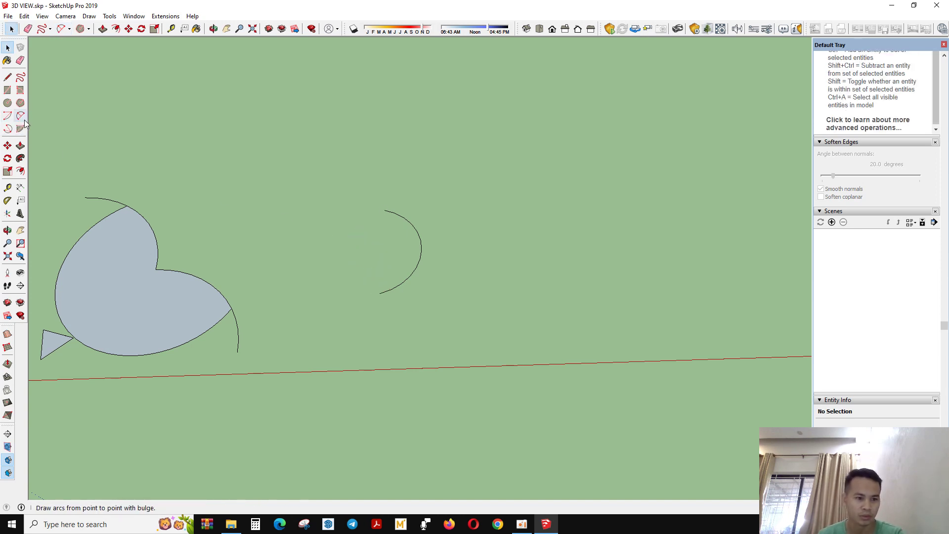
click(23, 117)
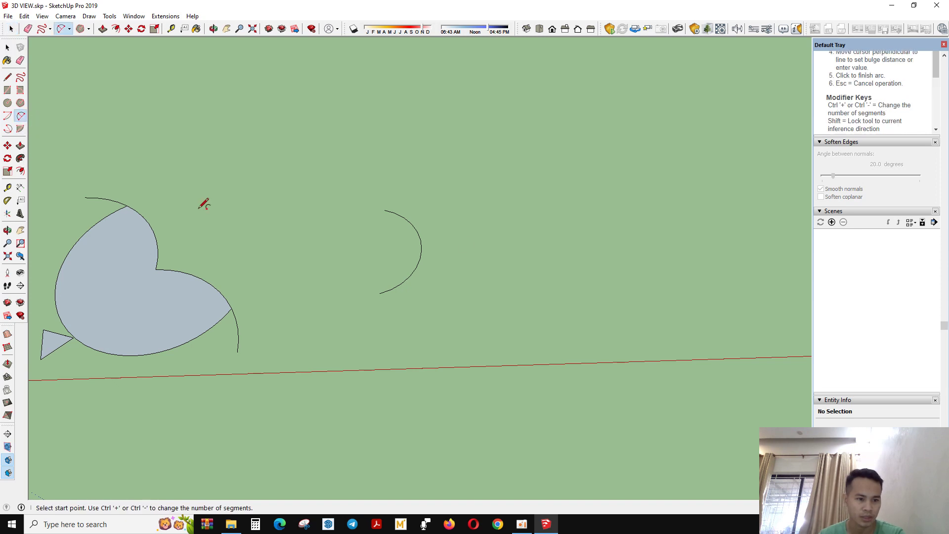
key(space)
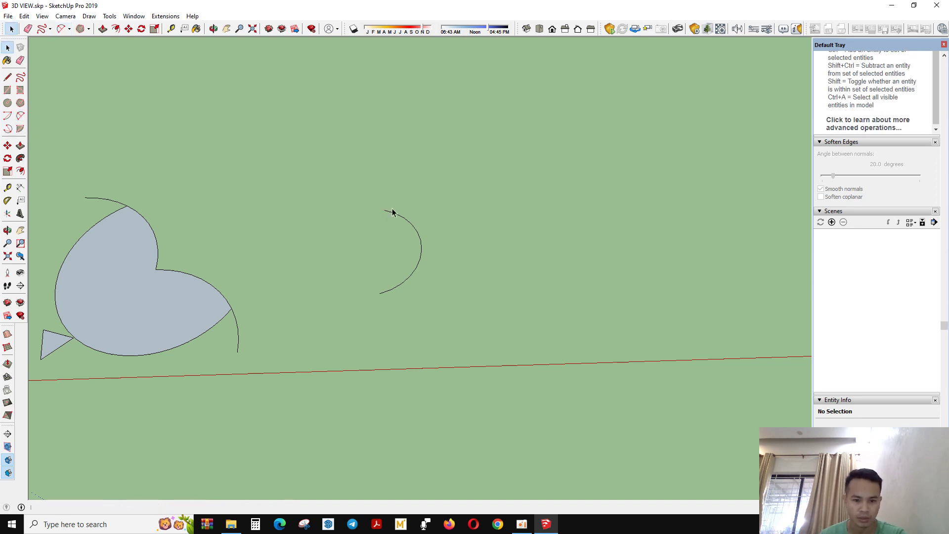
Step: Draw the opposite arc between the same endpoints, closing the circle face, and select it
click(20, 116)
click(384, 210)
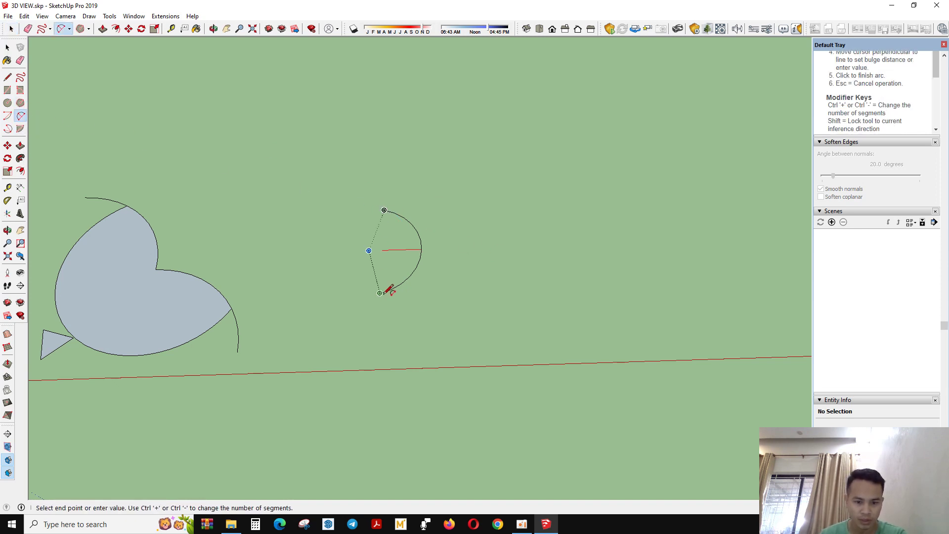
click(379, 293)
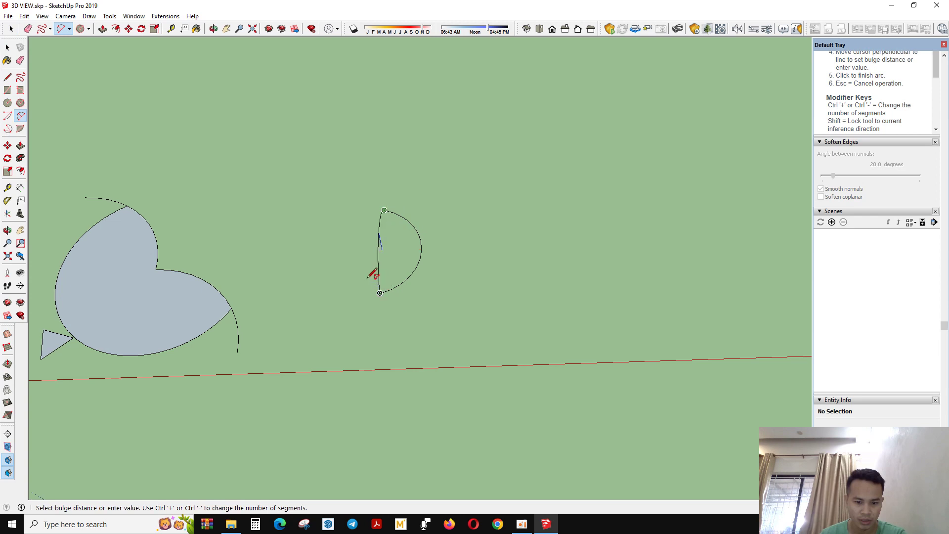
click(317, 253)
middle_drag(348, 290, 223, 296)
key(space)
click(385, 236)
key(p)
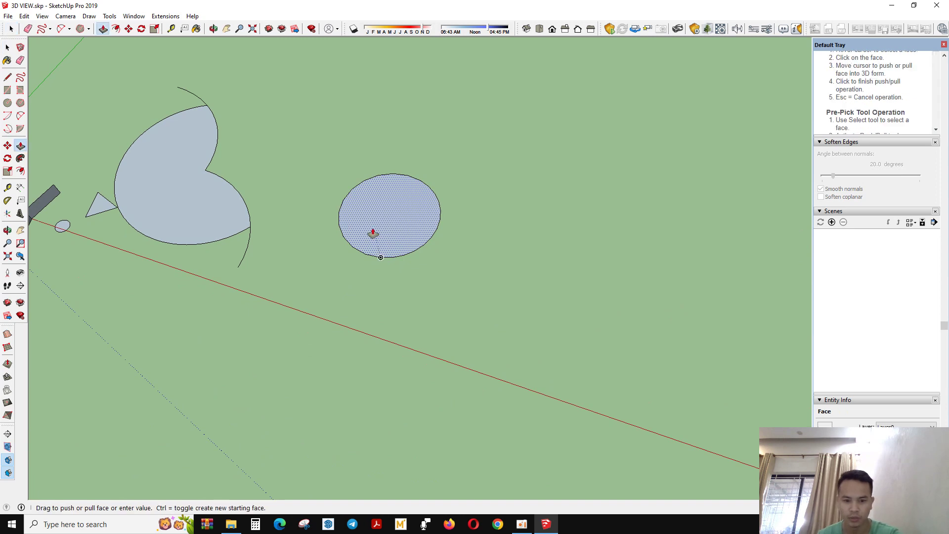
click(373, 229)
click(376, 197)
middle_drag(423, 228, 532, 256)
key(space)
scroll(403, 192, down, 2)
key(ctrl+z)
scroll(532, 256, up, 3)
middle_drag(227, 252, 473, 214)
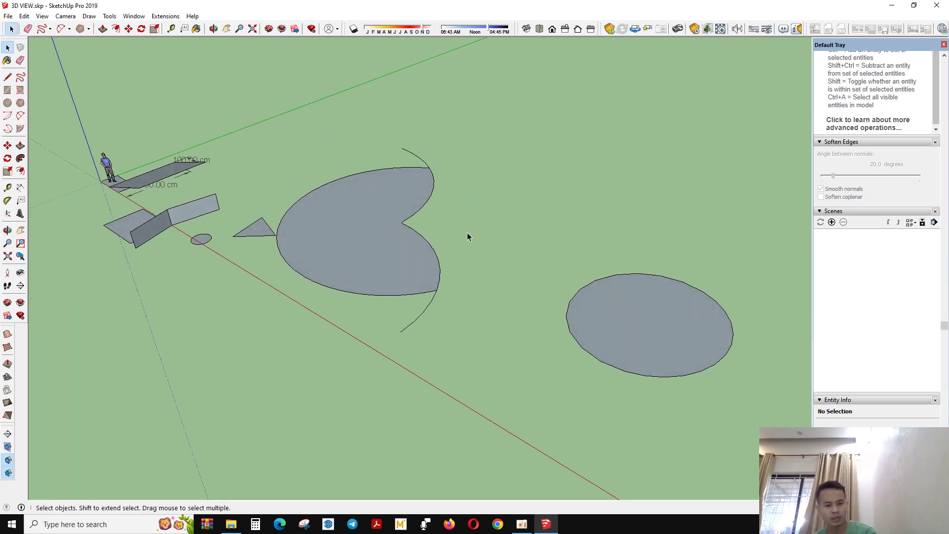
middle_drag(450, 254, 284, 377)
scroll(202, 193, up, 3)
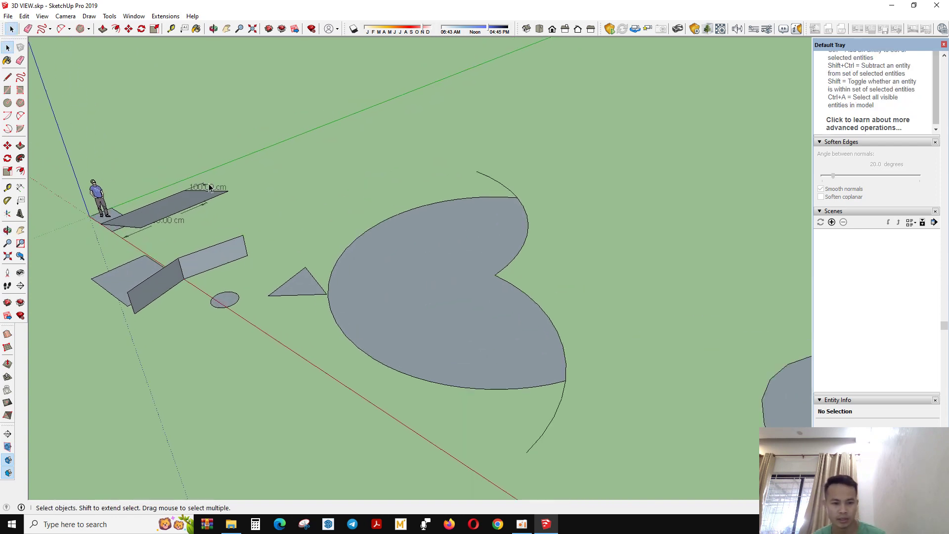
click(201, 188)
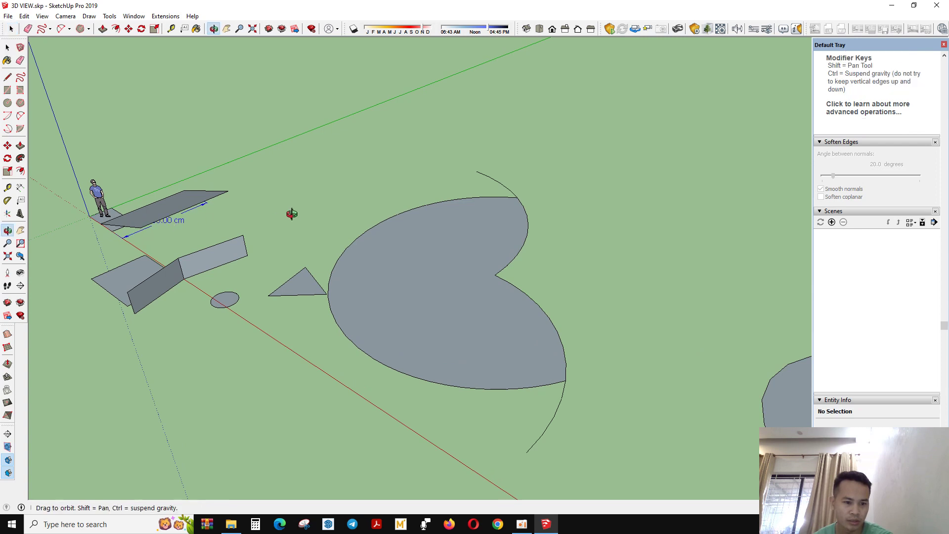
middle_drag(290, 212, 237, 249)
click(314, 271)
scroll(357, 236, down, 5)
click(523, 527)
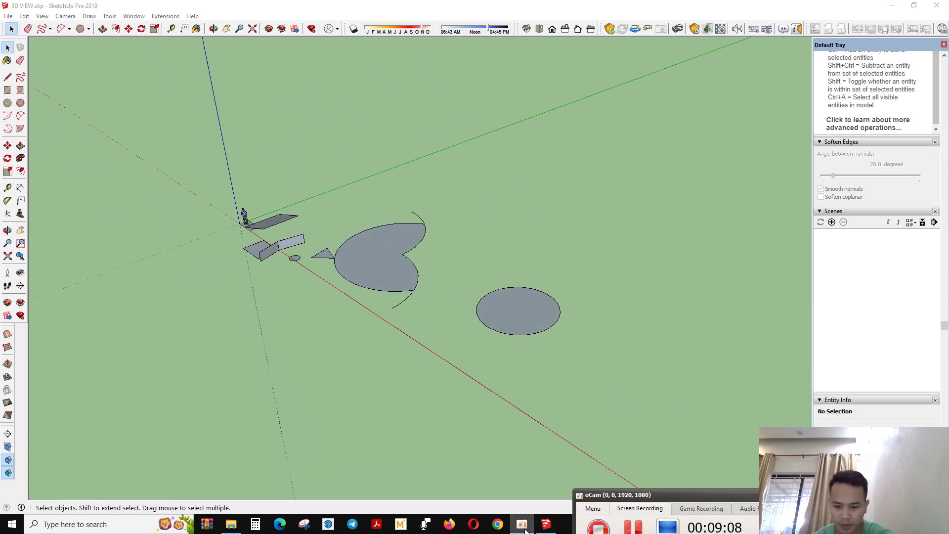
click(524, 528)
scroll(529, 354, down, 3)
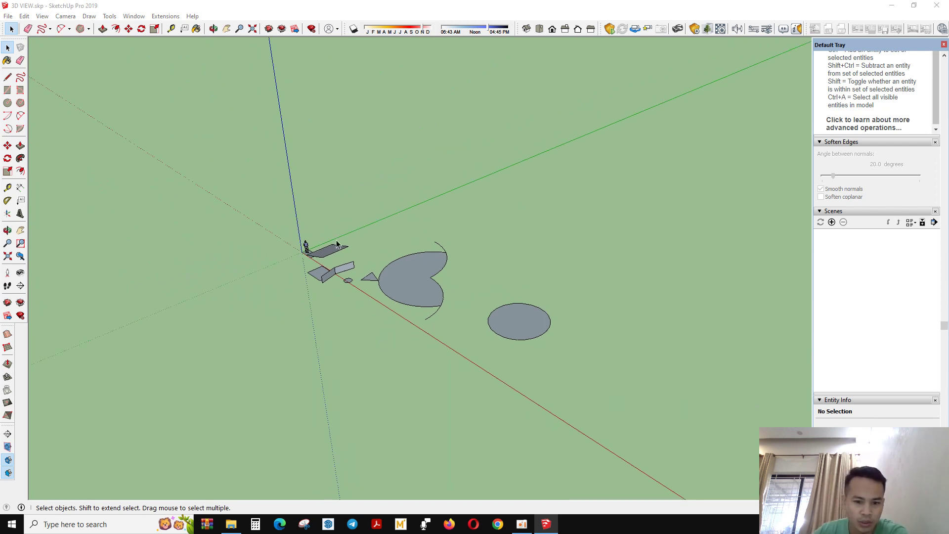
click(8, 130)
scroll(80, 250, down, 4)
middle_drag(380, 303, 305, 286)
scroll(304, 287, up, 2)
click(302, 258)
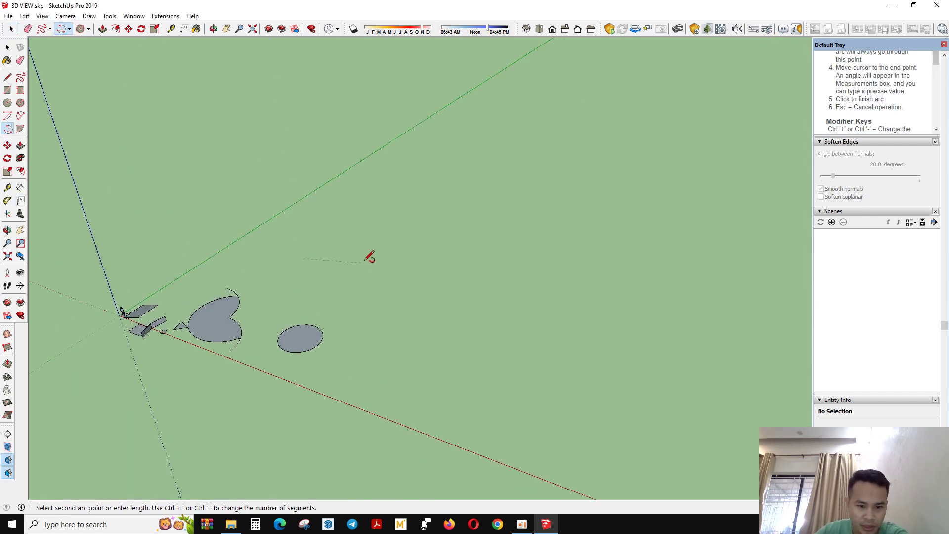
click(332, 236)
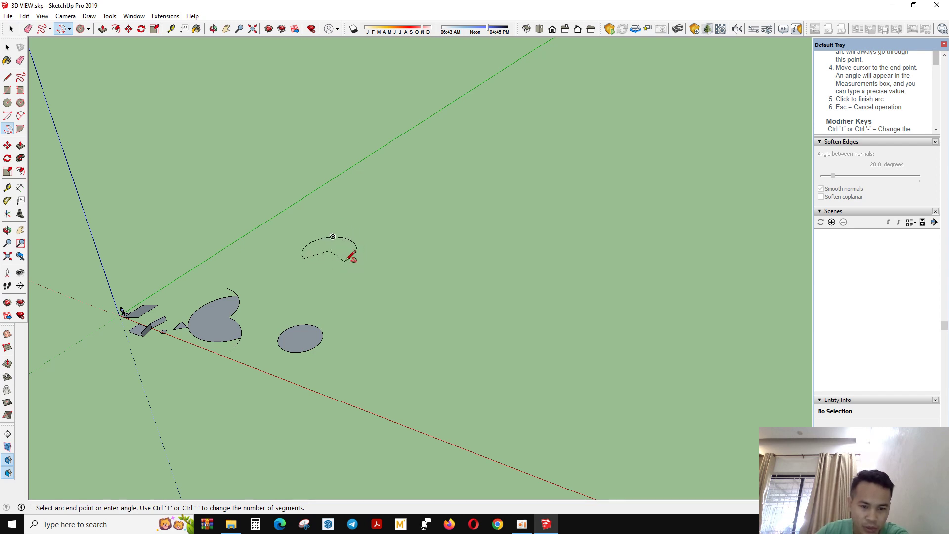
scroll(348, 258, up, 4)
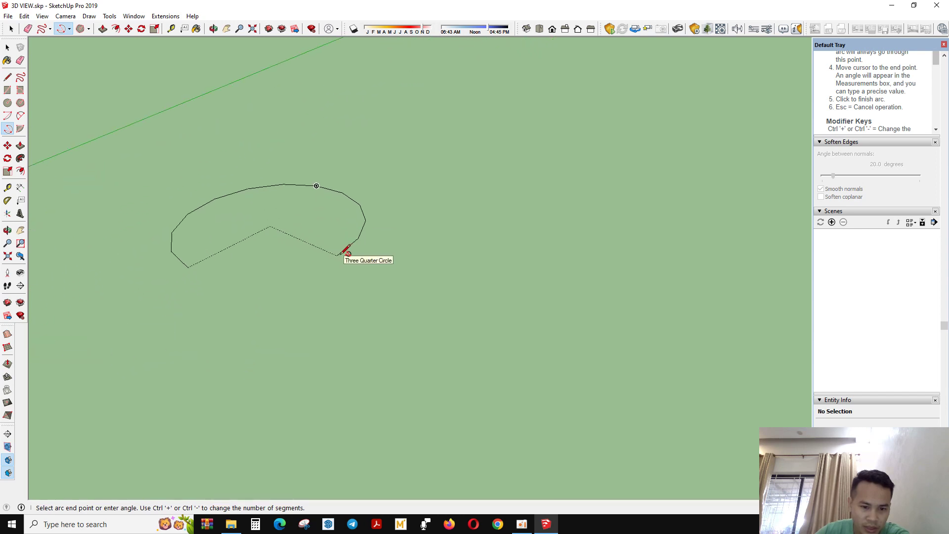
middle_drag(346, 255, 344, 312)
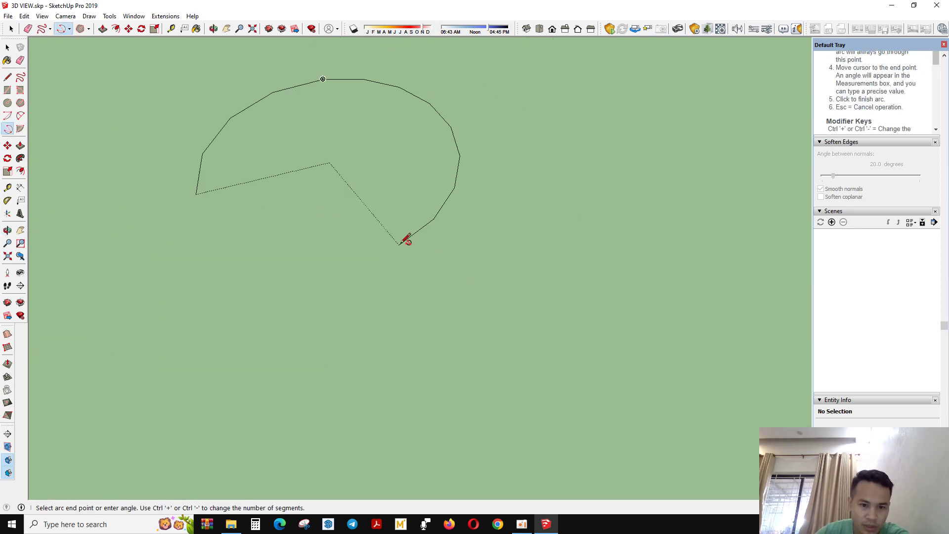
click(415, 206)
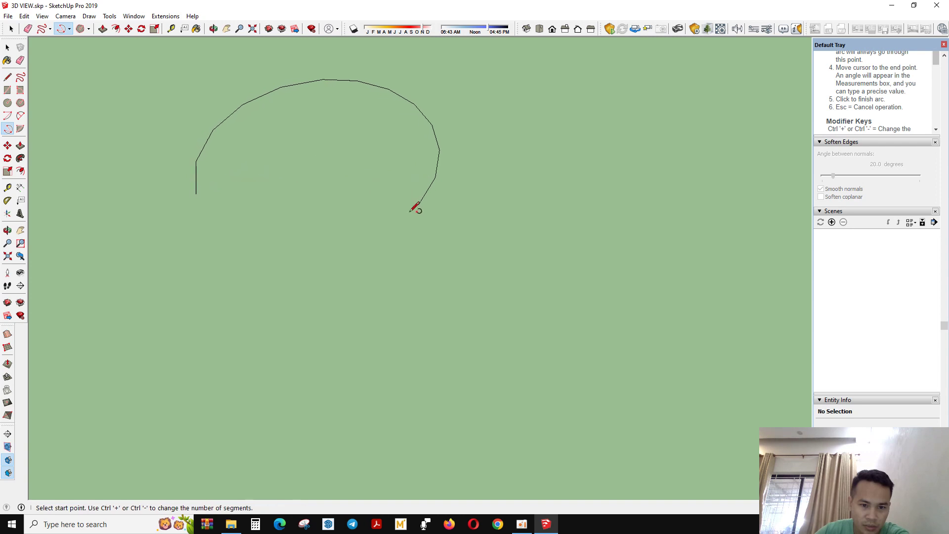
middle_drag(415, 205, 338, 252)
click(398, 218)
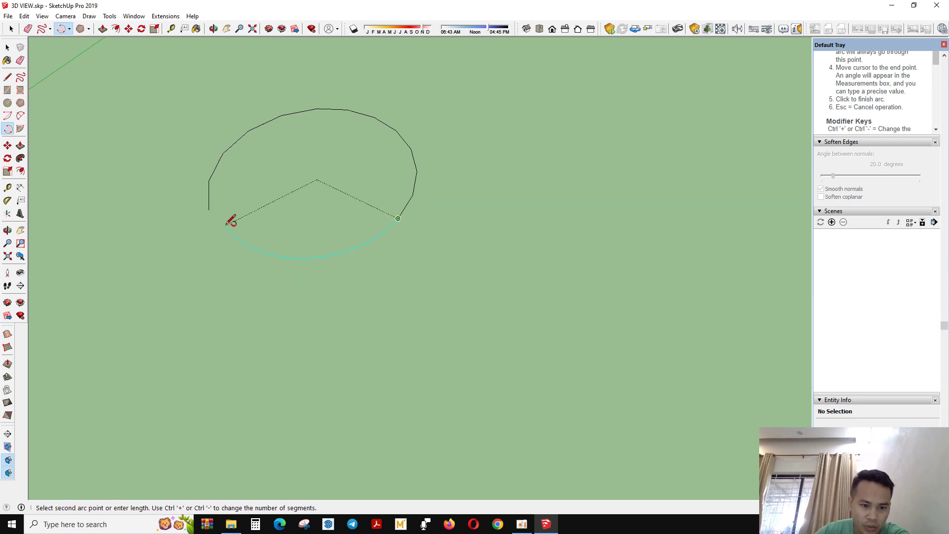
click(209, 209)
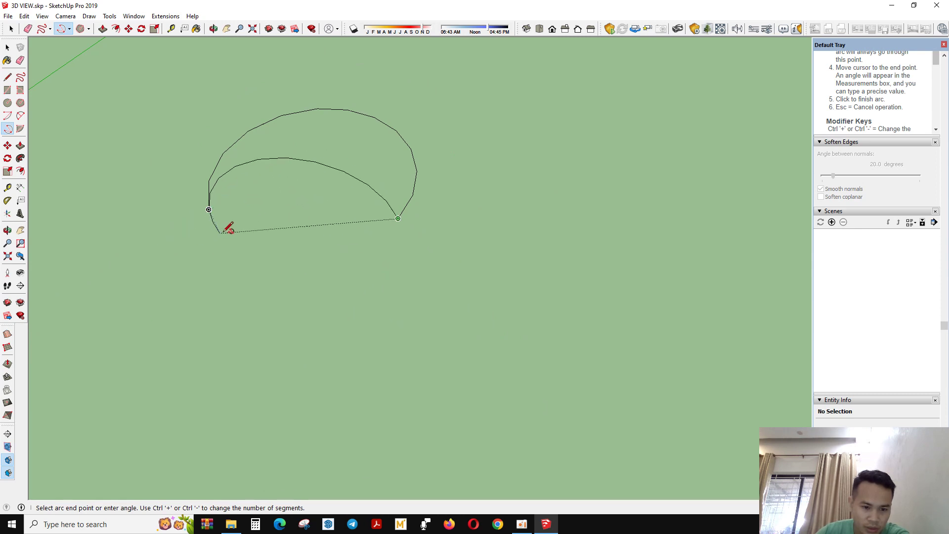
scroll(130, 341, down, 2)
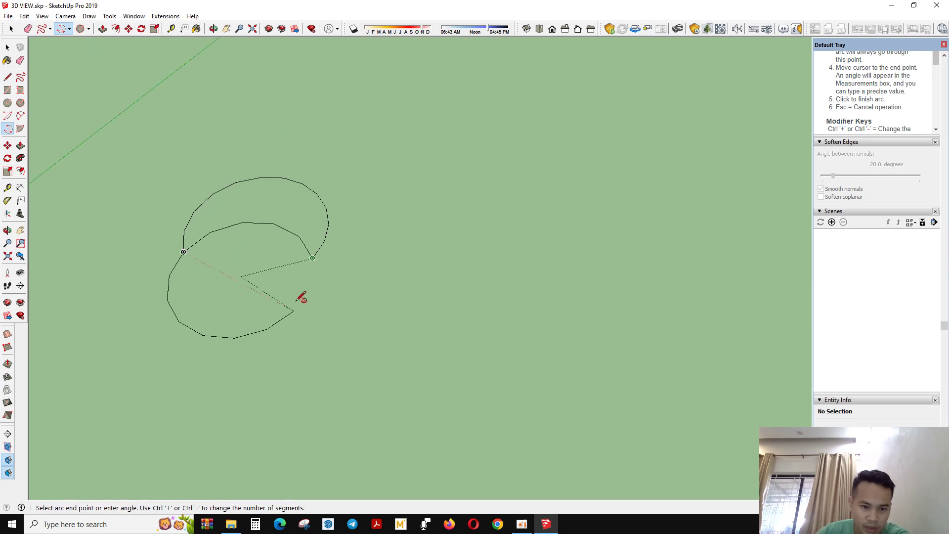
click(224, 310)
scroll(243, 267, up, 1)
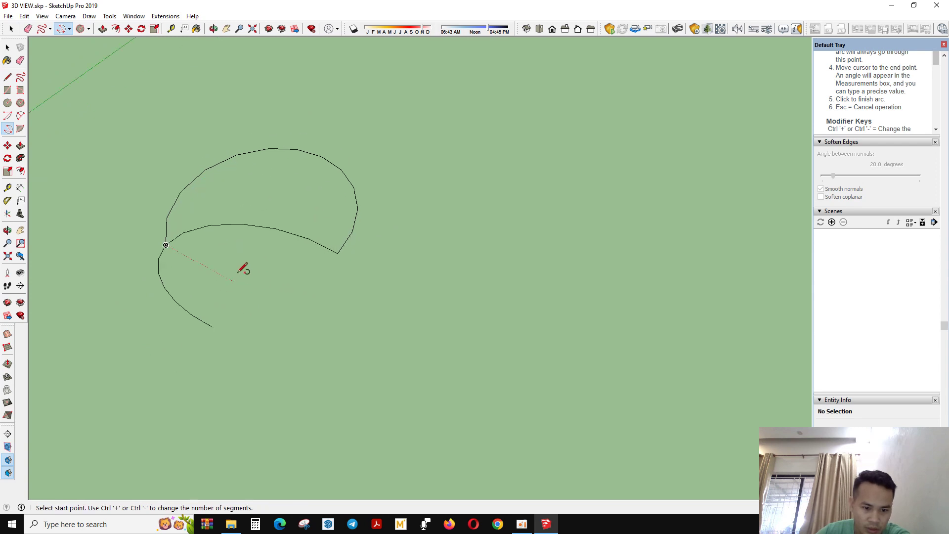
middle_drag(244, 267, 447, 306)
click(447, 307)
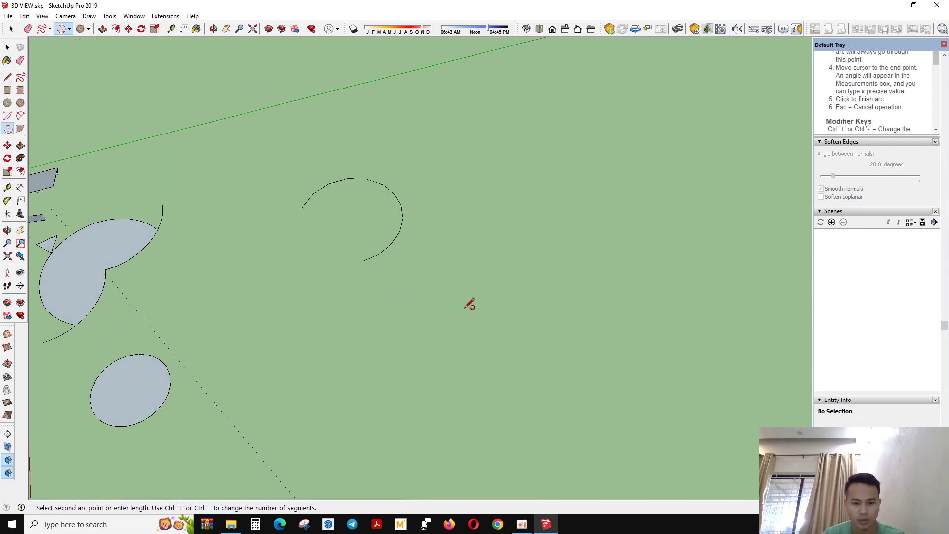
click(538, 278)
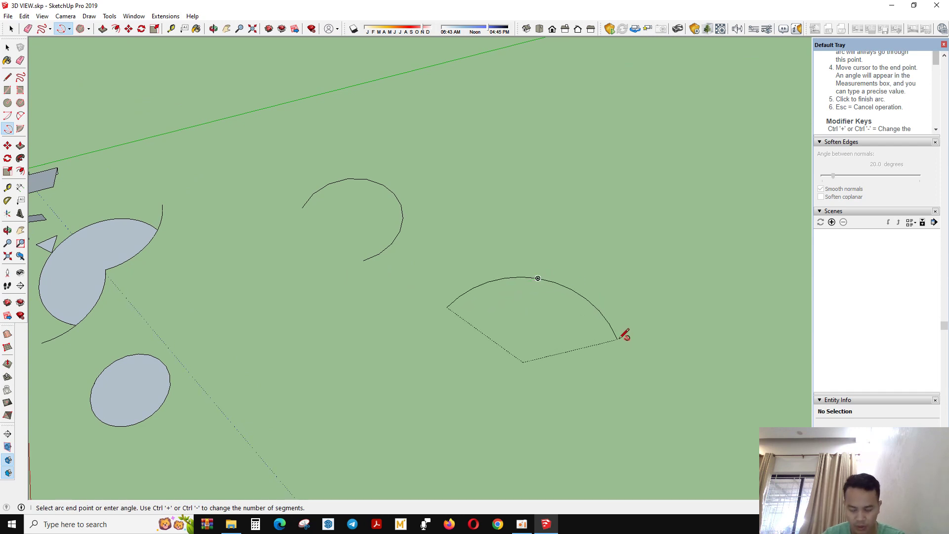
click(613, 326)
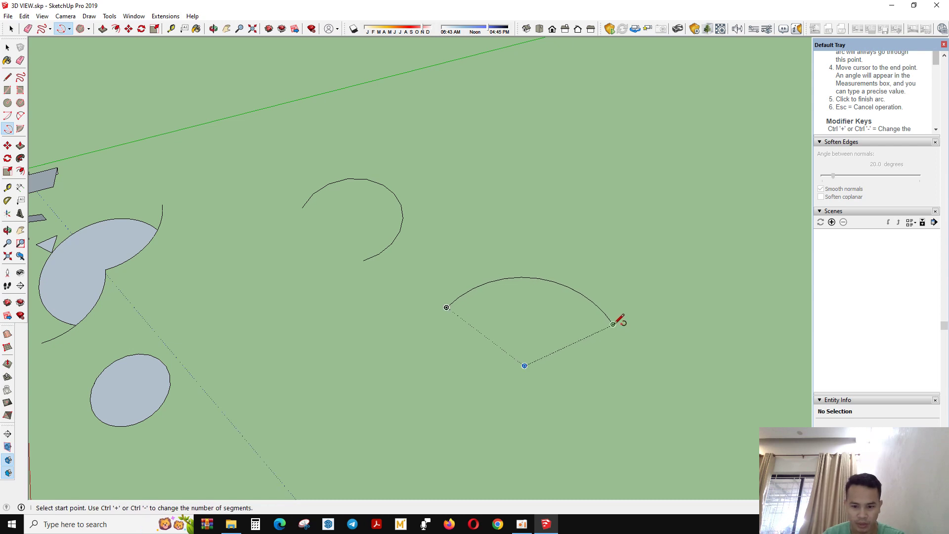
middle_drag(614, 325, 130, 324)
drag(423, 145, 593, 332)
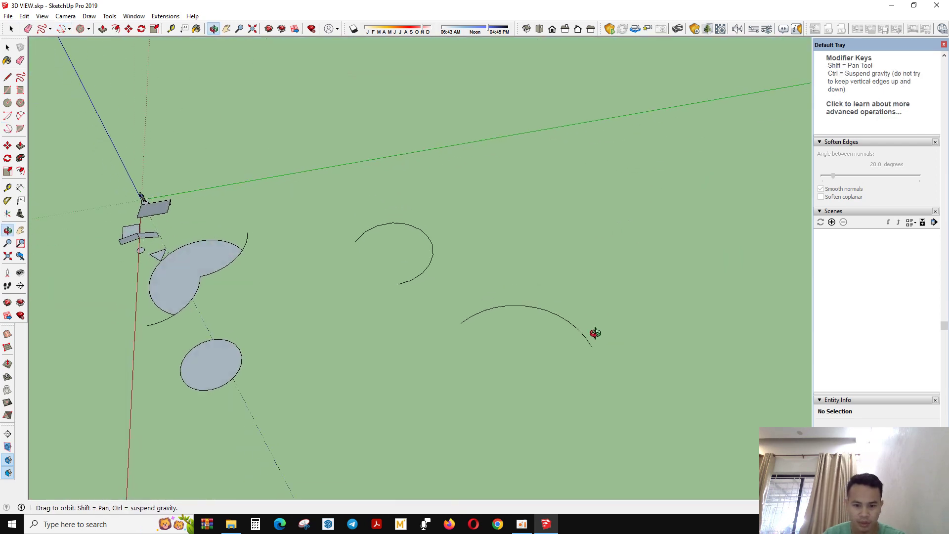
key(a)
click(396, 280)
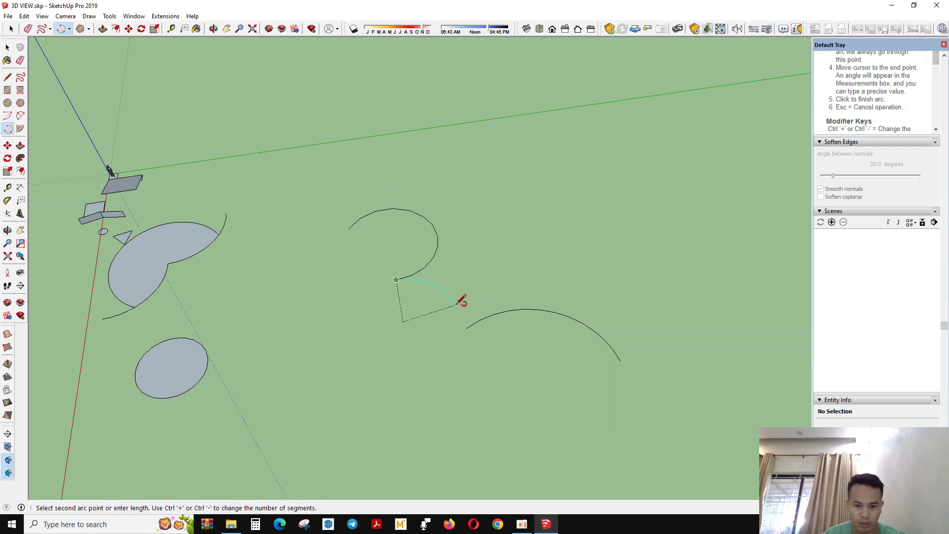
click(466, 328)
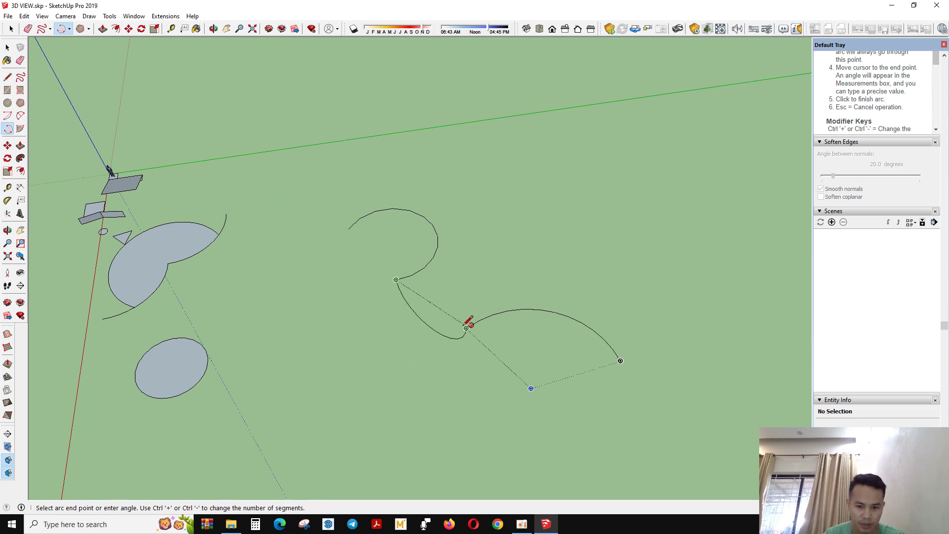
click(429, 321)
middle_drag(429, 321, 357, 312)
key(space)
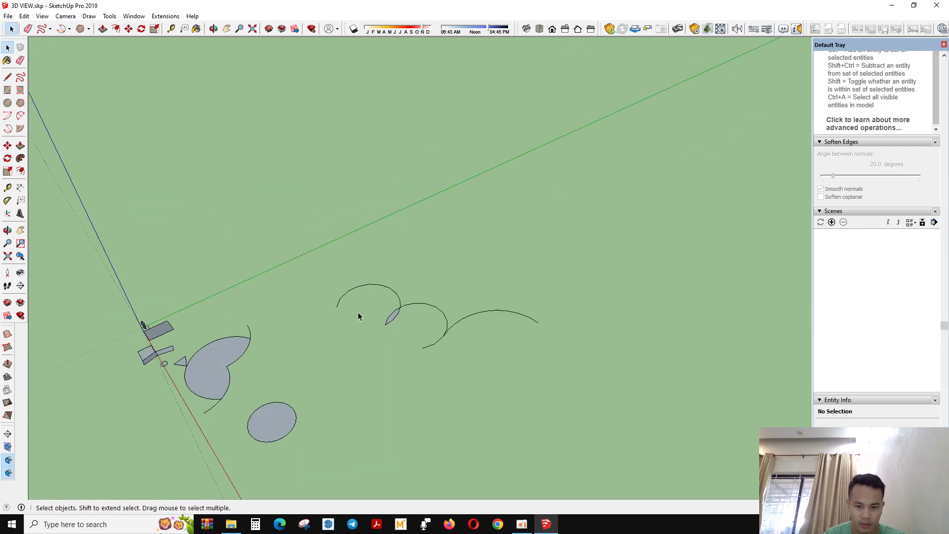
drag(301, 282, 706, 389)
key(Delete)
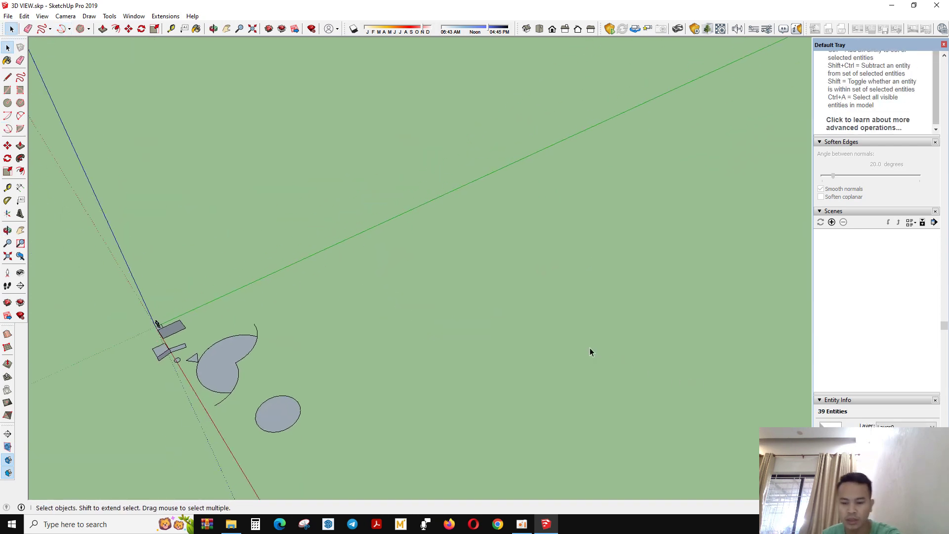